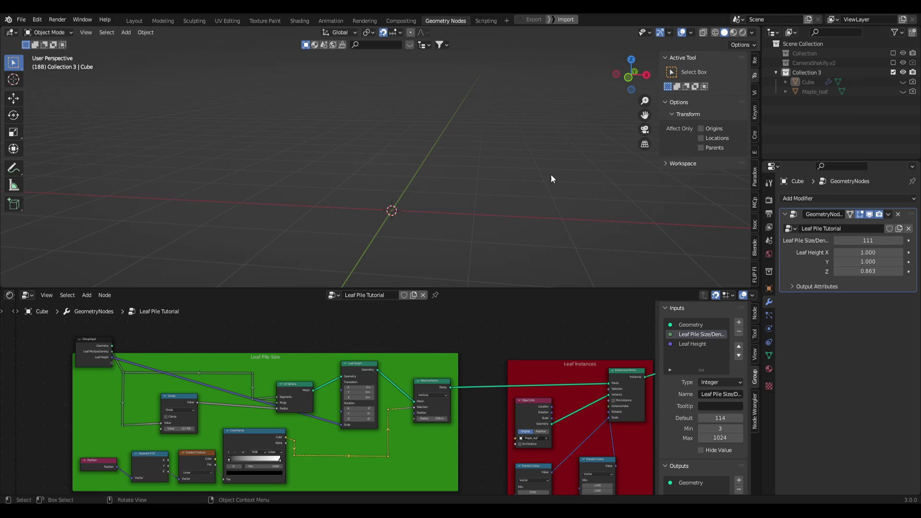
Add a 2 m cube mesh at the world origin
key(shift+a)
mouse_move(428, 183)
click(516, 192)
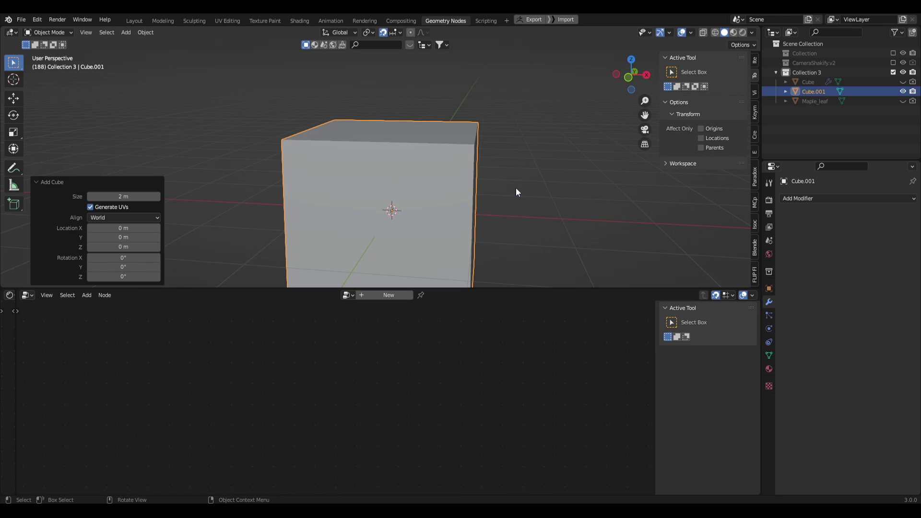
scroll(499, 209, down, 1)
shift+middle_drag(516, 191, 530, 172)
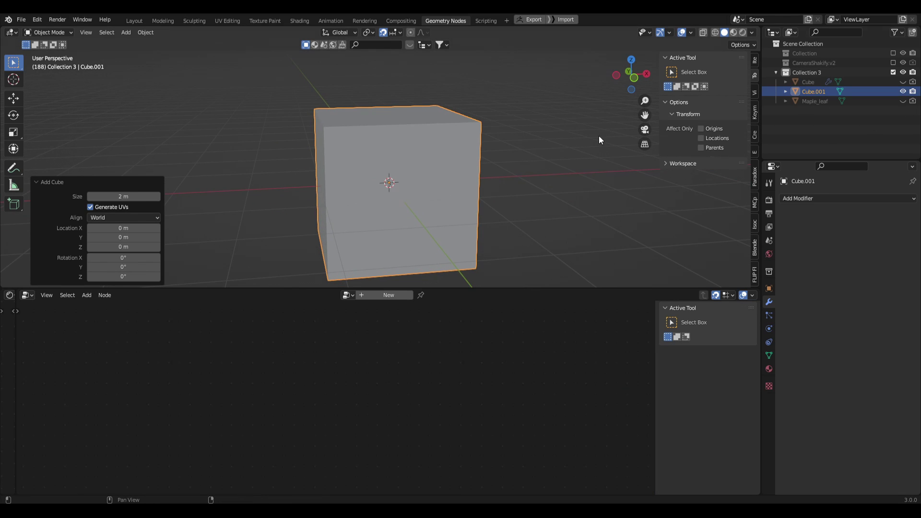
Rename the new cube "Leaf pile"
key(F2)
text(Leaf pile)
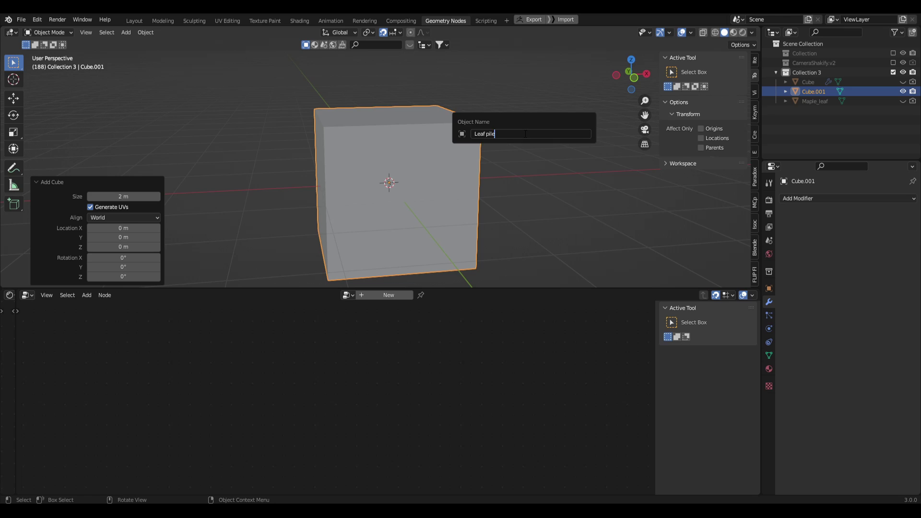
key(Return)
click(525, 138)
click(418, 214)
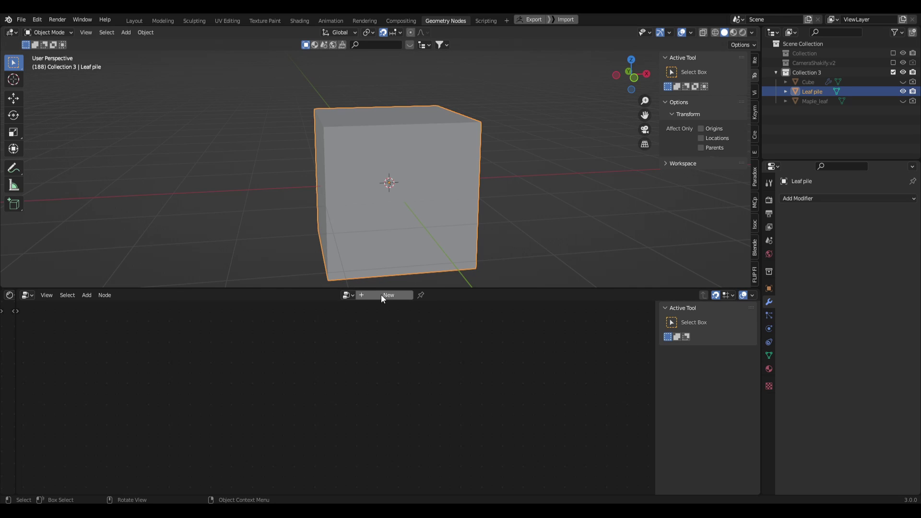
Create a new geometry node tree on the Leaf pile object and cut the link between Group Input and Group Output
click(382, 294)
middle_drag(353, 362, 402, 356)
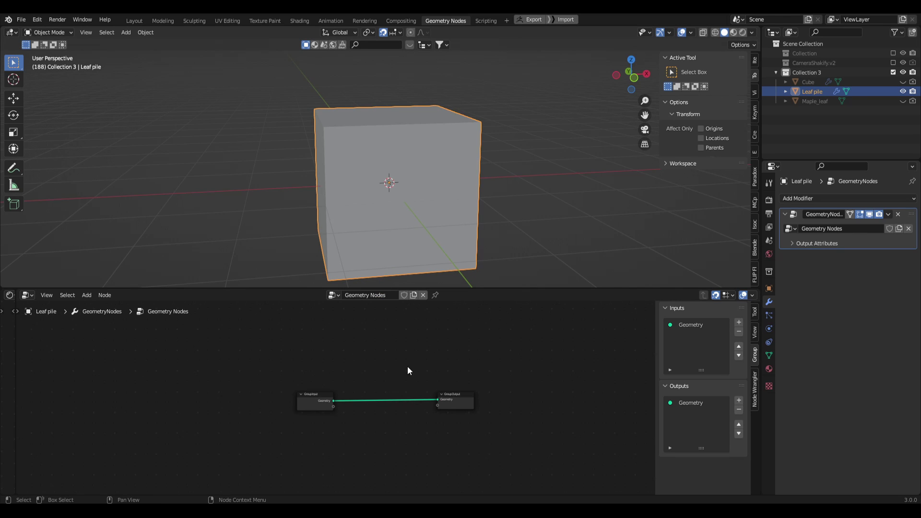
scroll(287, 437, up, 5)
click(319, 383)
ctrl+right_drag(432, 352, 426, 393)
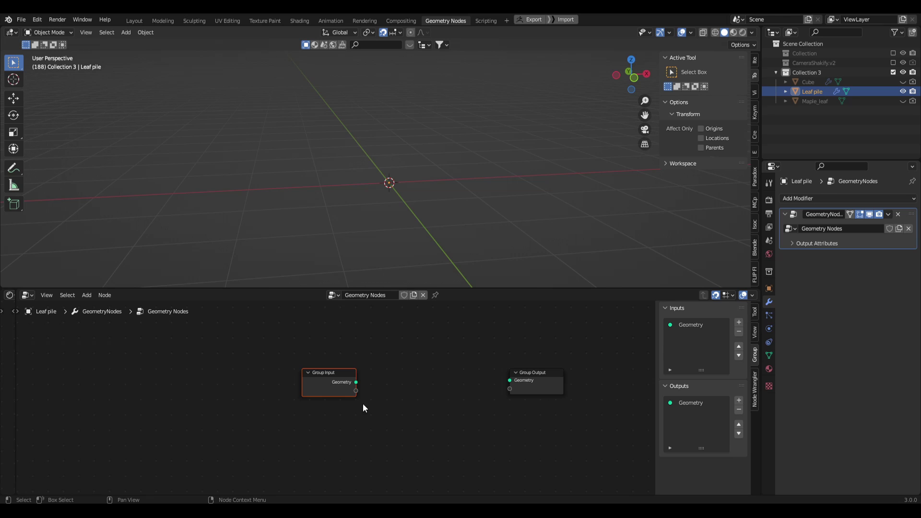
Move the Group Input node well away from Group Output to make room for more nodes between them
drag(304, 377, 91, 334)
middle_drag(306, 387, 418, 393)
scroll(418, 393, down, 3)
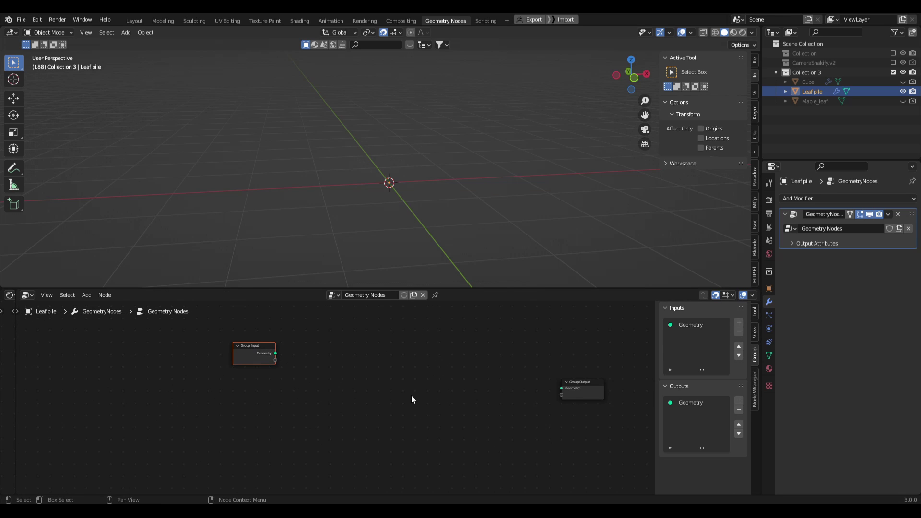
drag(235, 359, 161, 358)
middle_drag(399, 378, 357, 390)
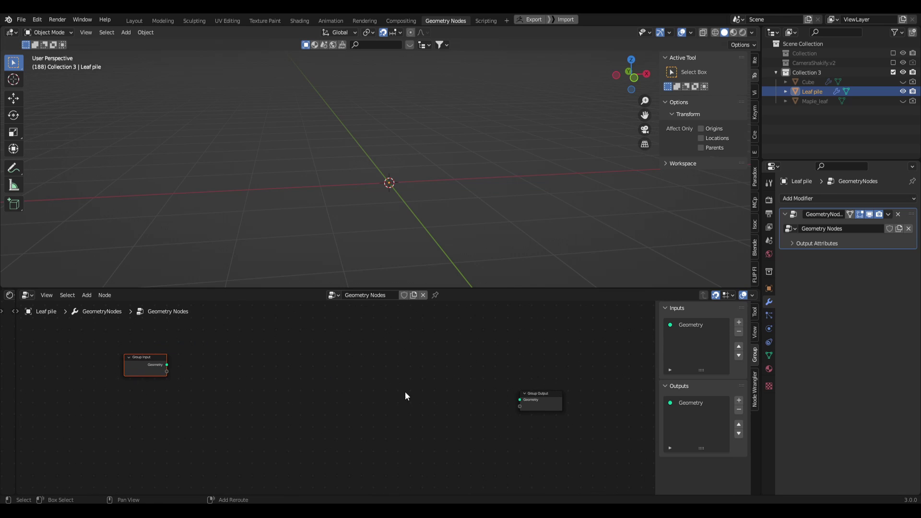
mouse_move(449, 226)
middle_down()
mouse_move(465, 174)
mouse_move(524, 183)
middle_up()
mouse_move(457, 186)
mouse_down()
mouse_move(485, 161)
mouse_move(558, 186)
mouse_up()
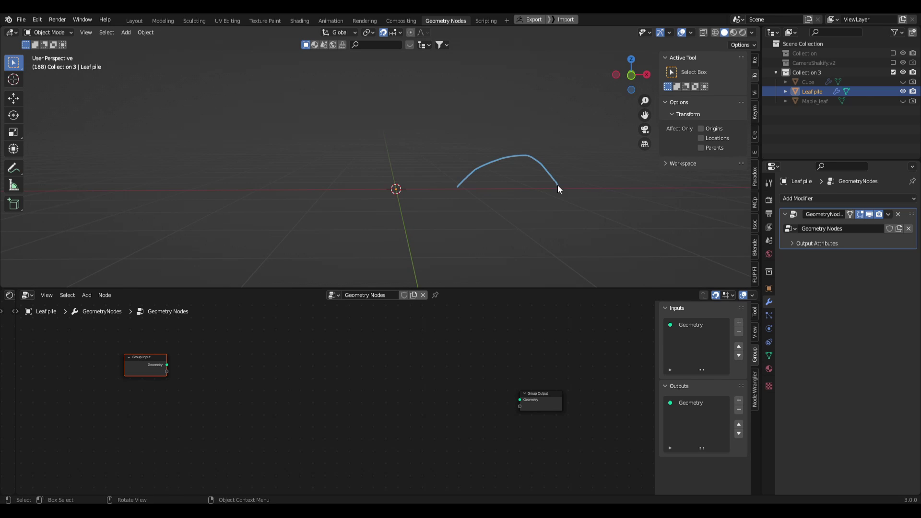
middle_drag(519, 213, 521, 205)
shift+middle_drag(472, 165, 451, 173)
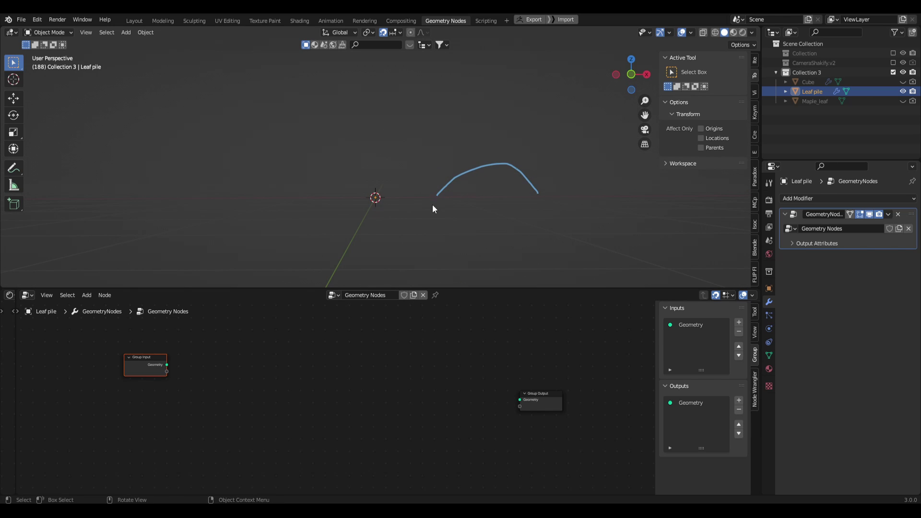
middle_drag(490, 203, 490, 204)
mouse_move(310, 189)
mouse_down()
mouse_move(406, 198)
mouse_move(307, 179)
mouse_move(423, 200)
mouse_up()
key(ctrl+z)
key(ctrl+z)
key(ctrl+z)
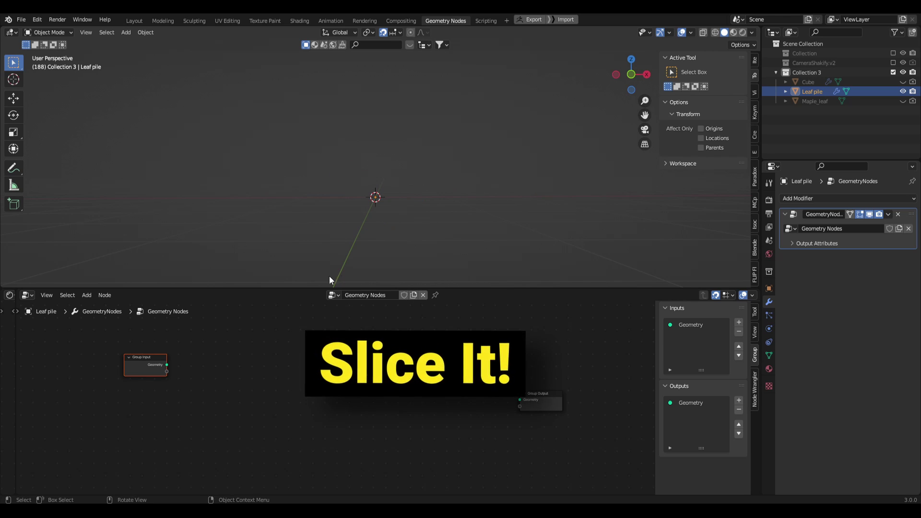
Add a UV Sphere primitive node between the group nodes and connect its Mesh output to the Group Output's Geometry
middle_drag(320, 340, 379, 346)
middle_drag(462, 401, 482, 404)
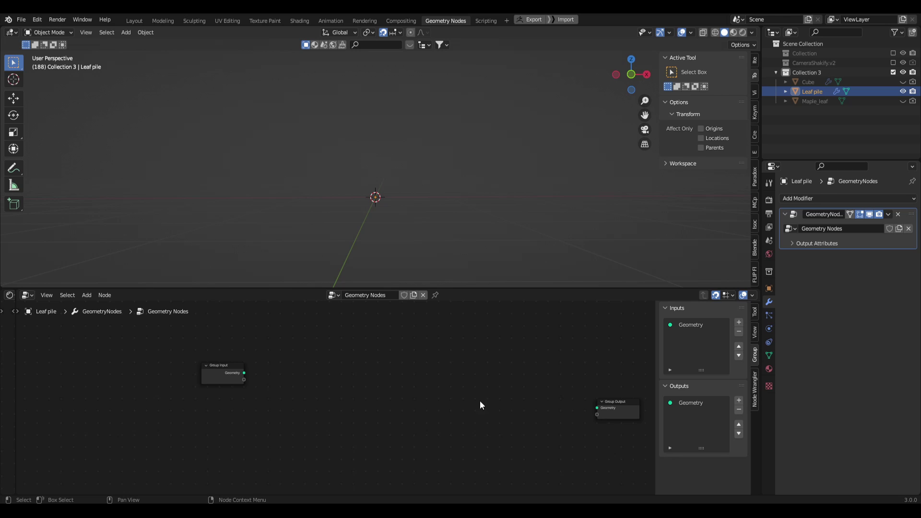
key(shift+a)
mouse_move(363, 410)
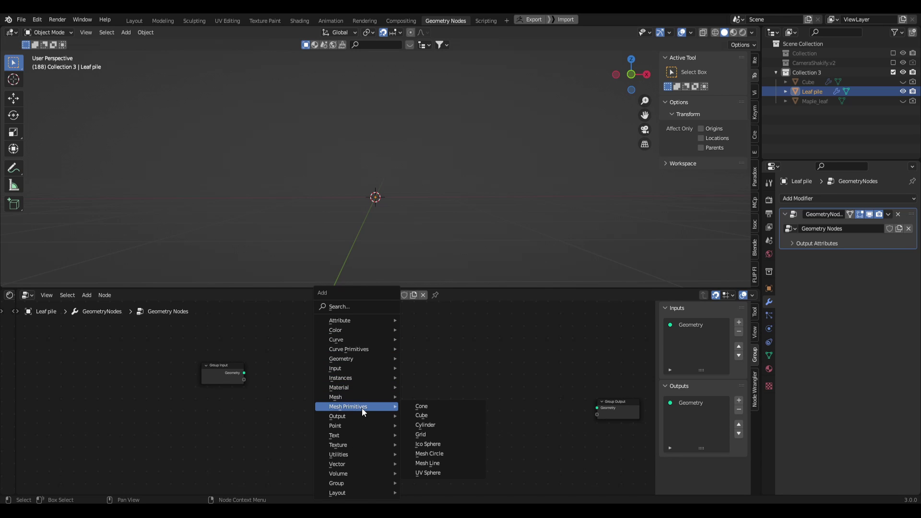
click(444, 474)
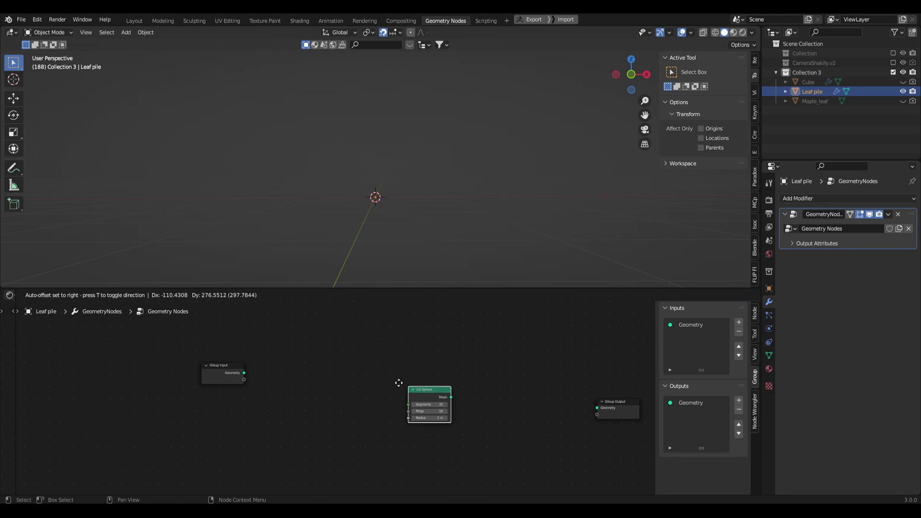
click(301, 377)
middle_drag(379, 406, 412, 413)
alt+right_drag(353, 391, 606, 416)
middle_drag(538, 429, 518, 426)
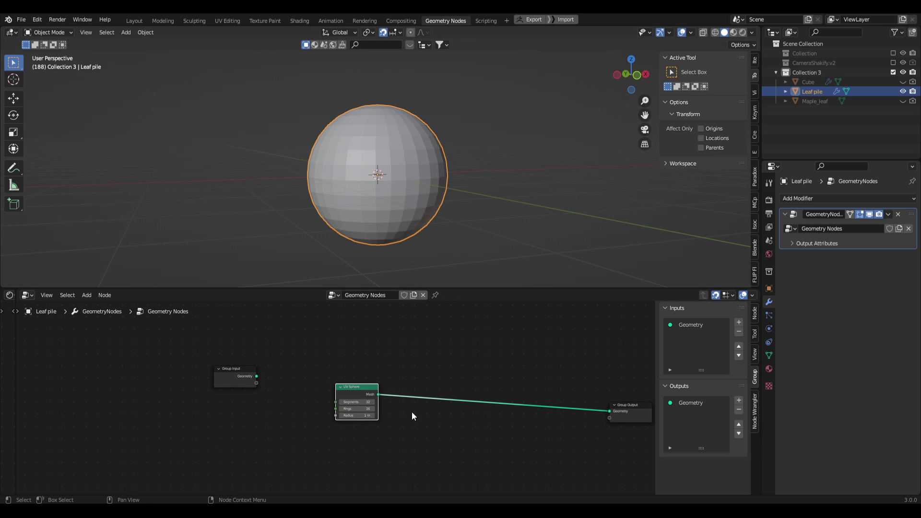
middle_drag(390, 214, 377, 205)
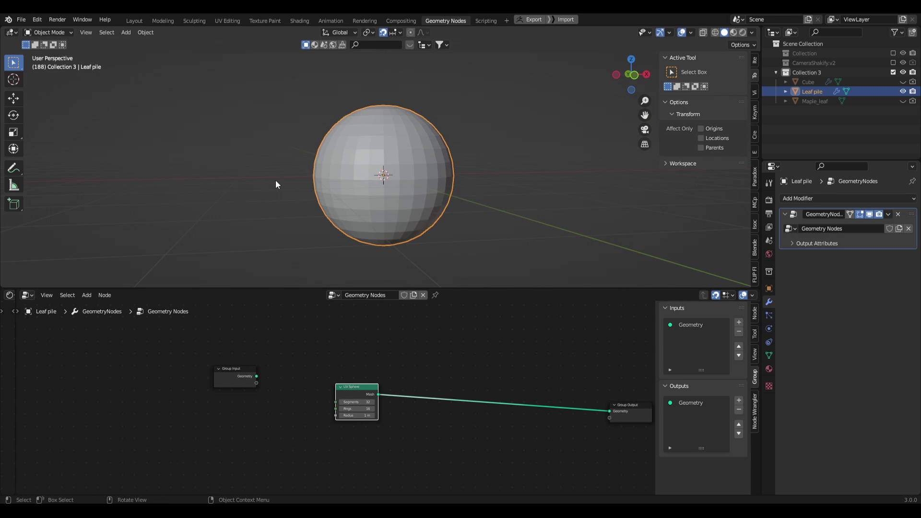
key(d)
right_click(474, 179)
drag(221, 192, 486, 189)
key(ctrl+z)
Insert a Mesh to Points node on the link between UV Sphere and Group Output
mouse_move(422, 433)
middle_down()
mouse_move(478, 411)
mouse_move(477, 419)
mouse_move(440, 416)
middle_up()
scroll(470, 404, down, 1)
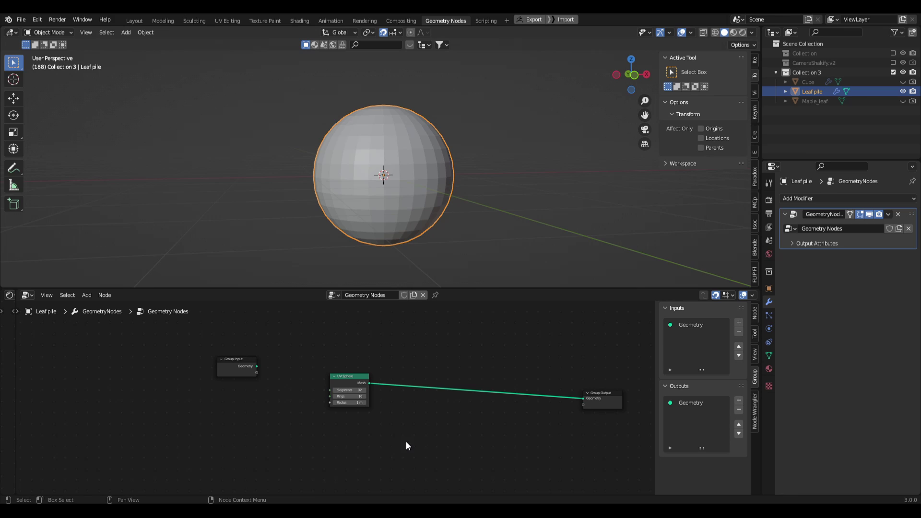
middle_drag(420, 428, 423, 428)
key(shift+a)
click(402, 307)
text(mesh to)
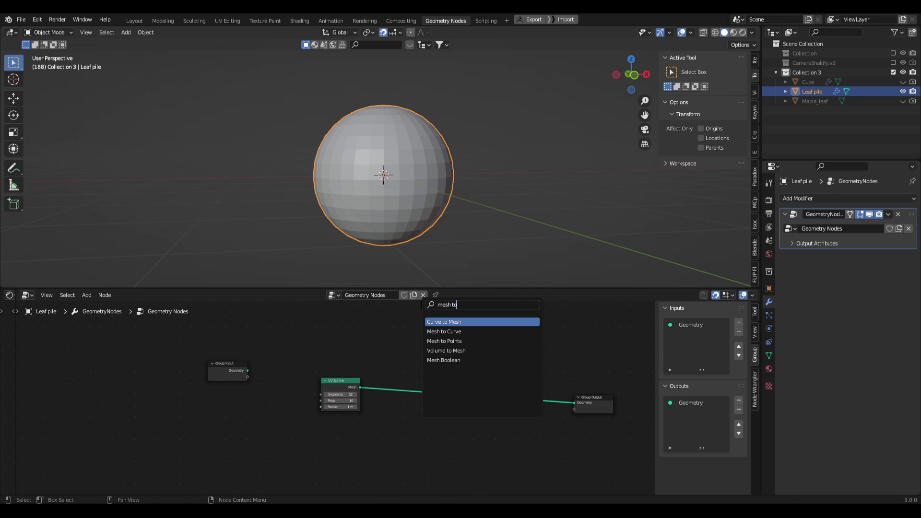
text( poi)
key(Return)
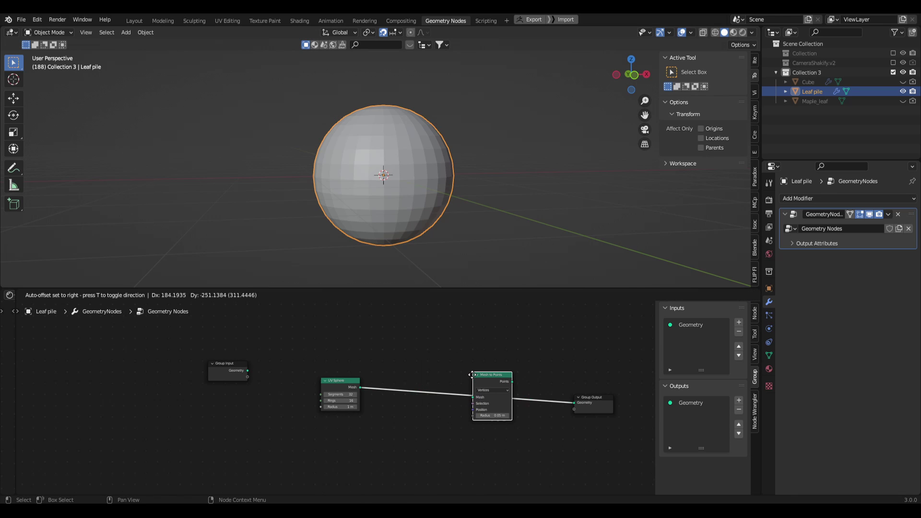
click(490, 378)
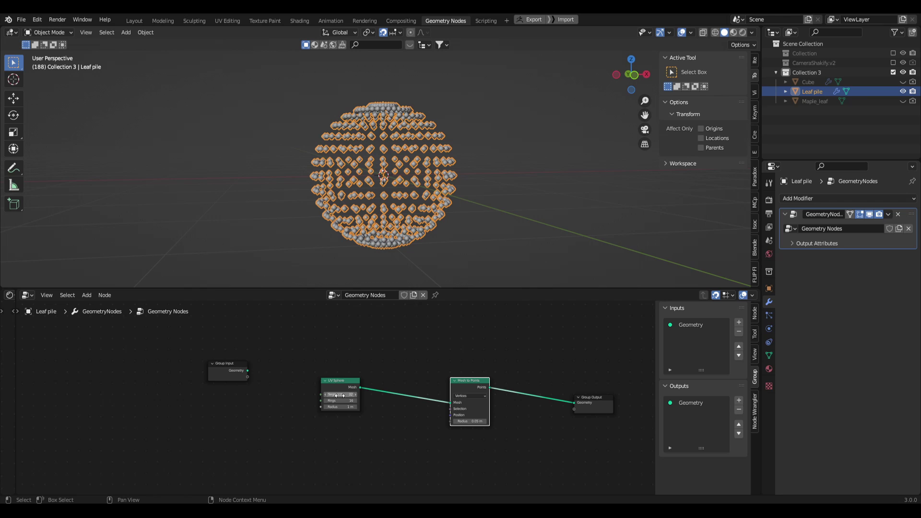
Set the UV Sphere node's segments to 36 and its rings to 20
mouse_move(339, 395)
mouse_down()
mouse_move(308, 400)
mouse_move(368, 401)
mouse_move(312, 401)
mouse_move(342, 400)
mouse_up()
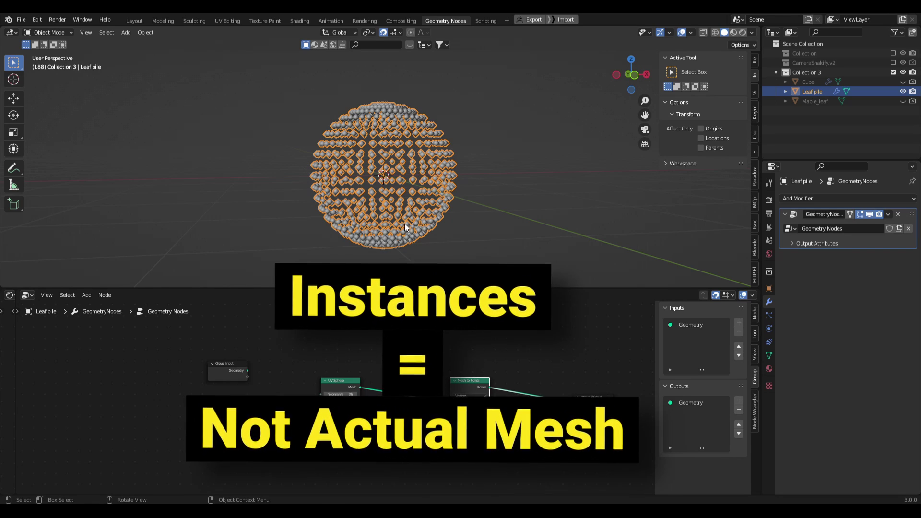
middle_drag(405, 223, 515, 194)
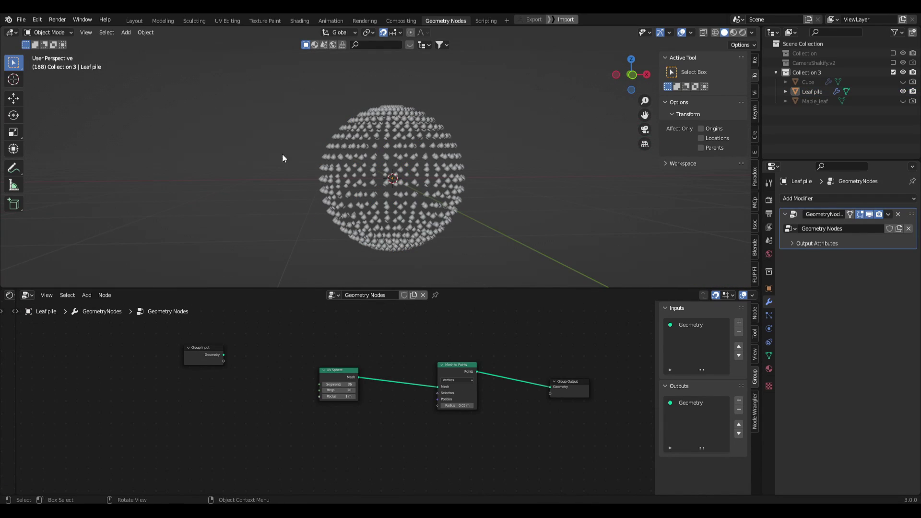
drag(483, 141, 487, 70)
drag(502, 141, 483, 165)
mouse_move(490, 168)
right_down()
mouse_move(500, 130)
mouse_move(489, 49)
right_up()
Insert a Transform node on the link between UV Sphere and Mesh to Points
middle_drag(393, 415, 394, 408)
key(shift+a)
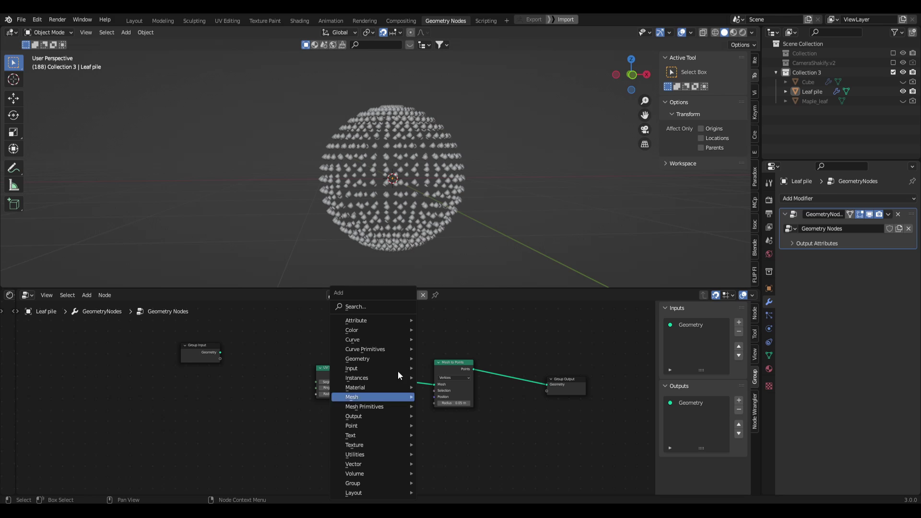
click(392, 307)
text(trans)
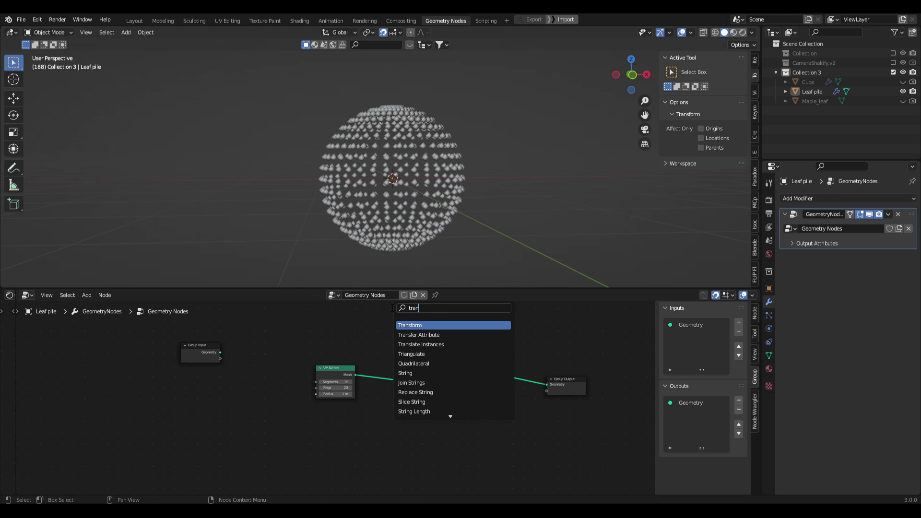
key(Return)
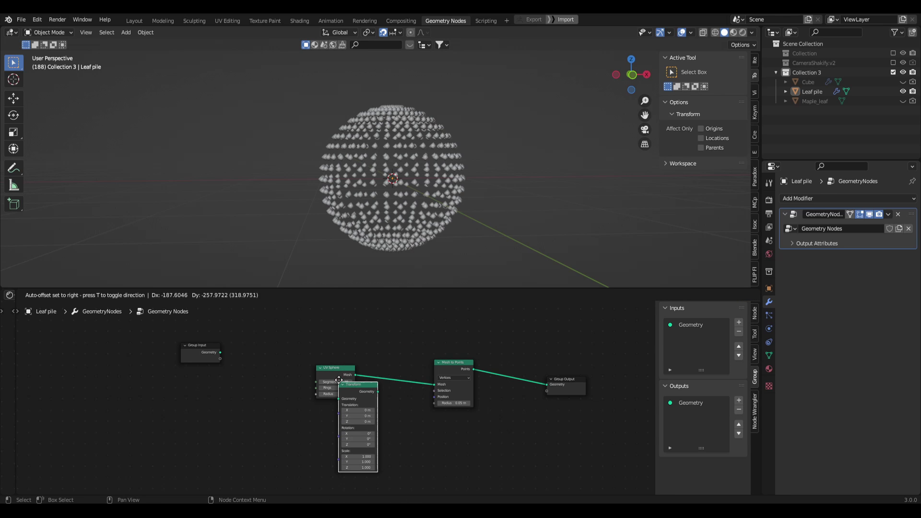
click(392, 354)
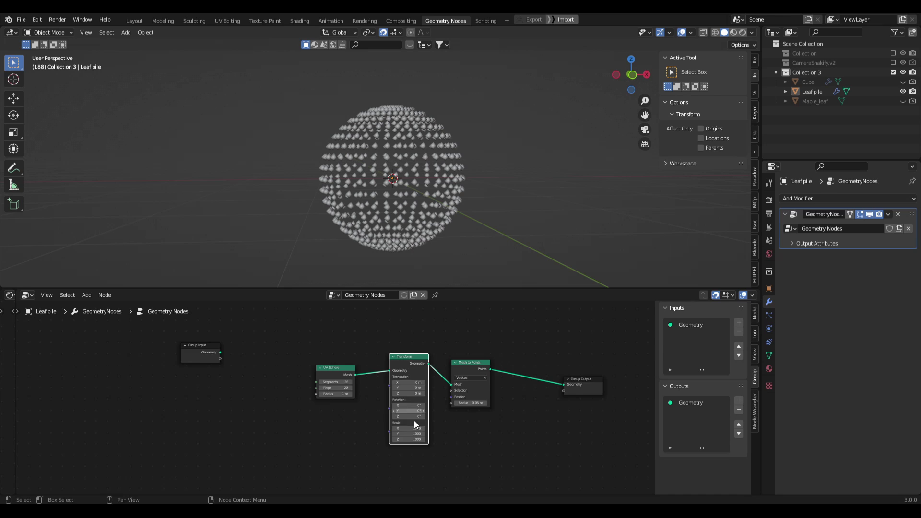
scroll(415, 423, up, 2)
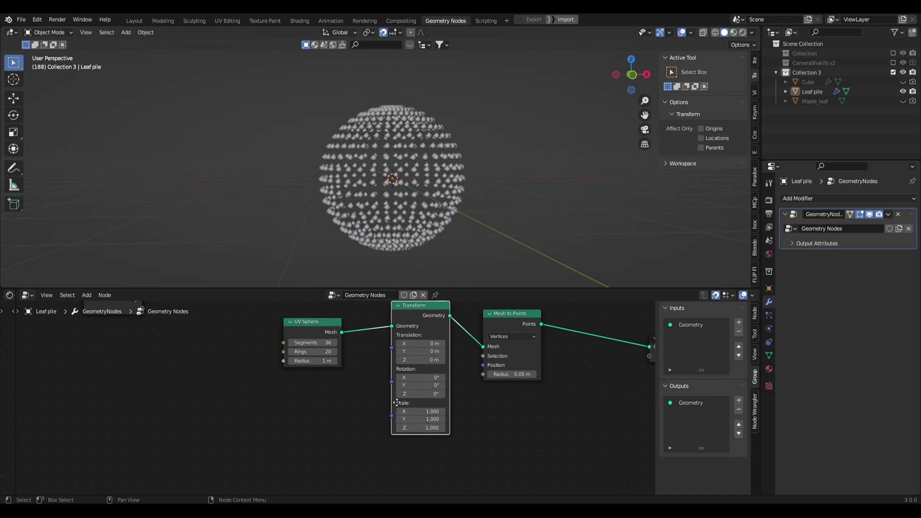
mouse_move(411, 433)
mouse_down()
mouse_move(439, 433)
mouse_move(398, 434)
mouse_move(449, 434)
mouse_move(398, 434)
mouse_up()
right_click(411, 432)
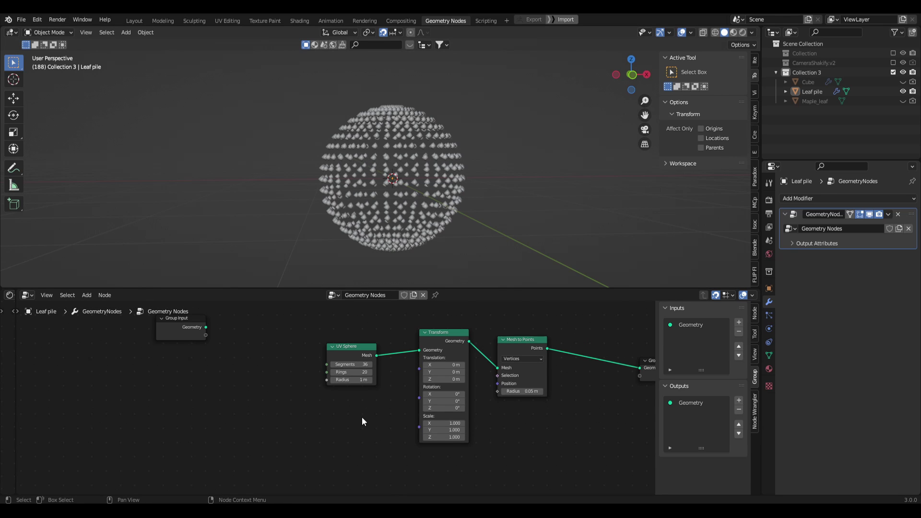
ctrl+scroll(375, 409, up, 1)
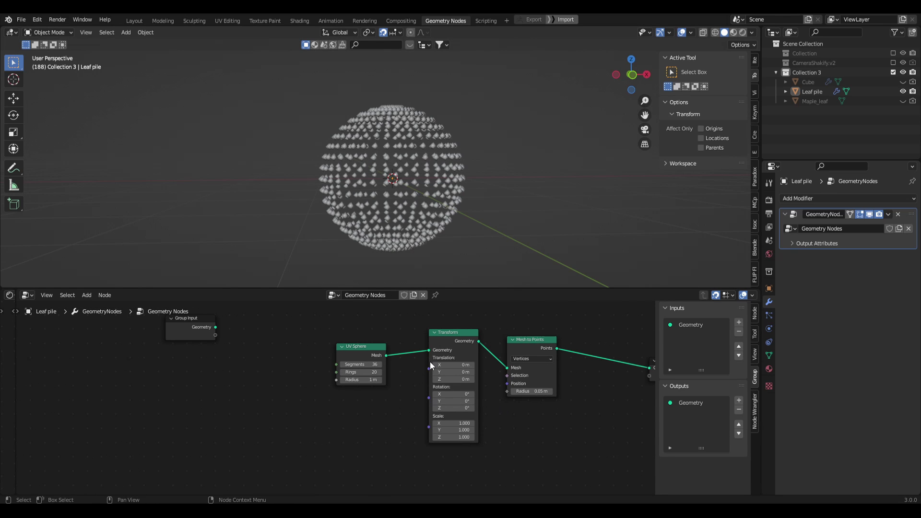
key(d)
right_click(344, 191)
drag(290, 178, 515, 169)
key(ctrl+z)
Add a Gradient Texture node below the UV Sphere node
scroll(365, 369, down, 2)
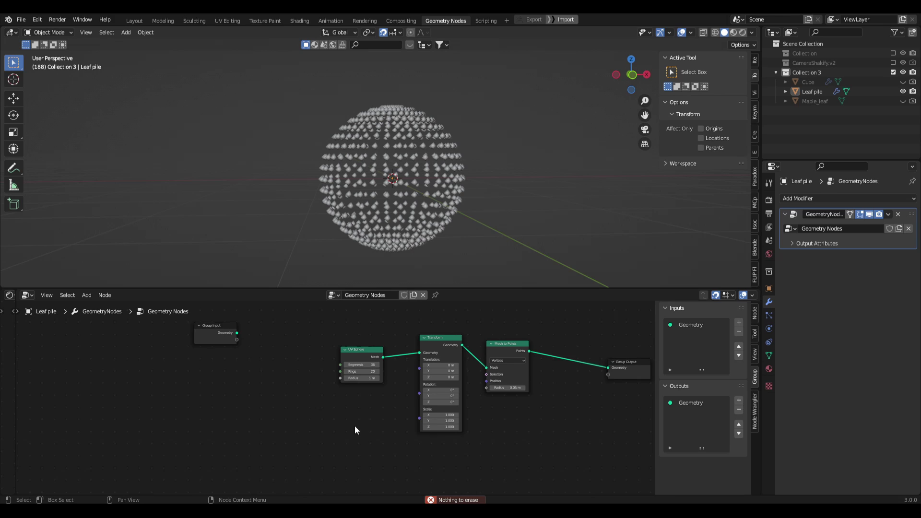
key(shift+a)
mouse_move(359, 433)
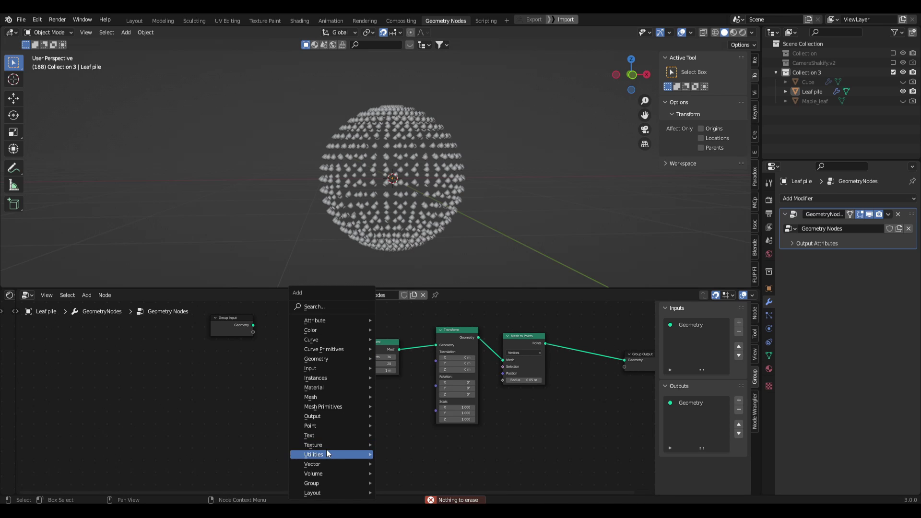
mouse_move(323, 446)
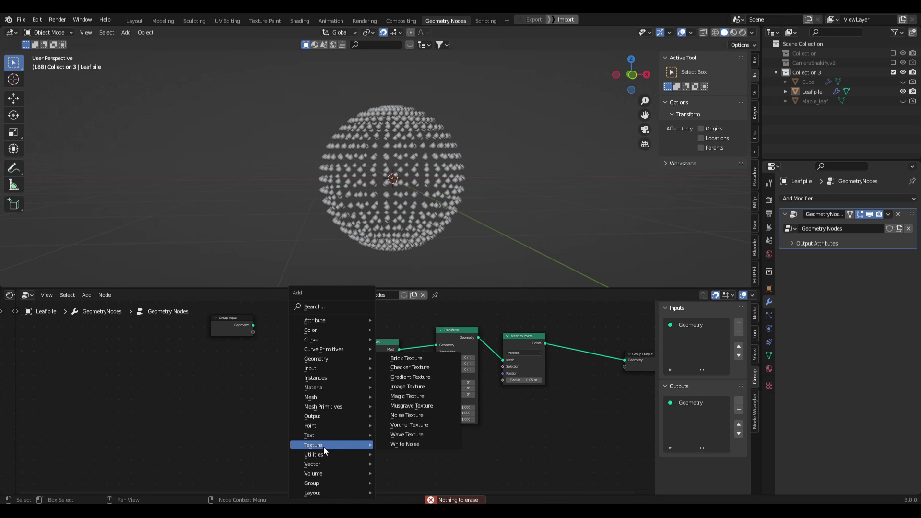
click(426, 378)
click(317, 402)
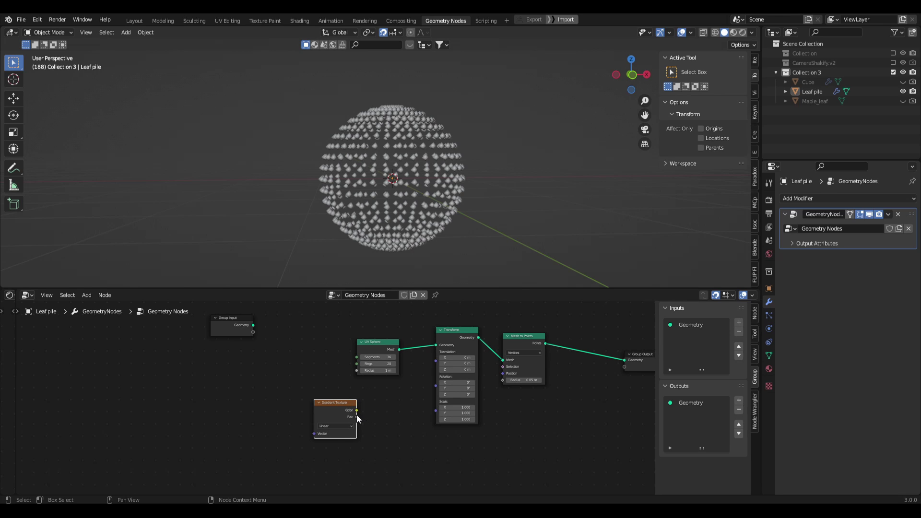
Connect the Gradient Texture's Fac output to the Selection input of Mesh to Points and move the texture node slightly lower
drag(357, 418, 500, 367)
drag(318, 404, 324, 422)
middle_drag(451, 262, 414, 197)
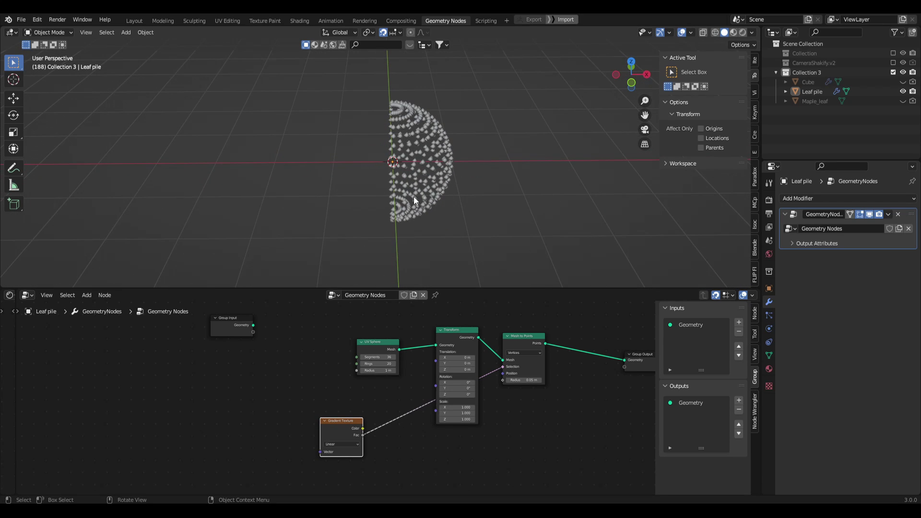
middle_drag(316, 156, 323, 180)
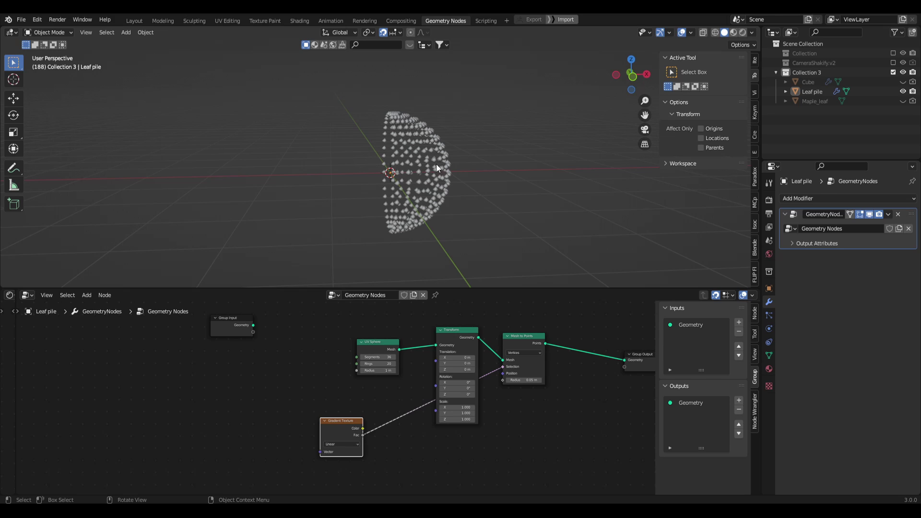
Move the Gradient Texture node slightly away from Transform and add a Position node in front of it
middle_drag(415, 449, 428, 446)
drag(344, 433, 331, 431)
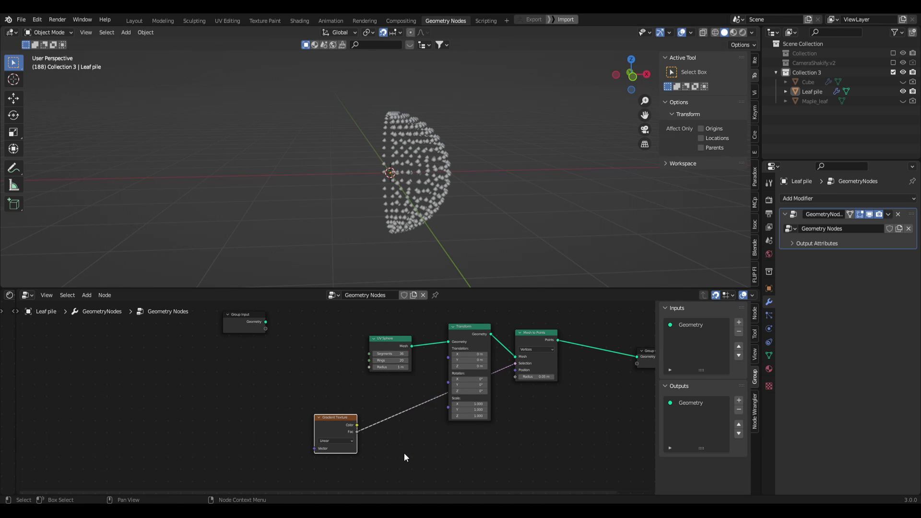
click(256, 438)
middle_drag(280, 426, 307, 424)
key(shift+a)
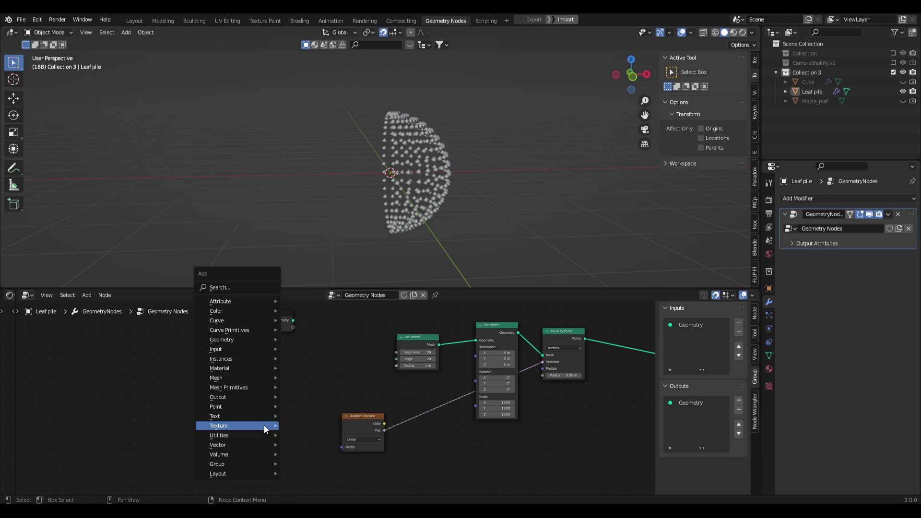
click(238, 287)
text(posit)
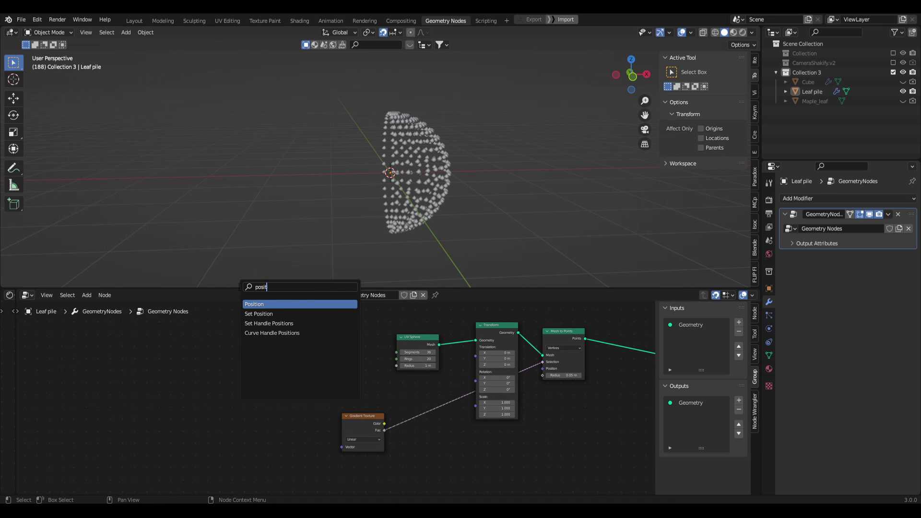
key(Return)
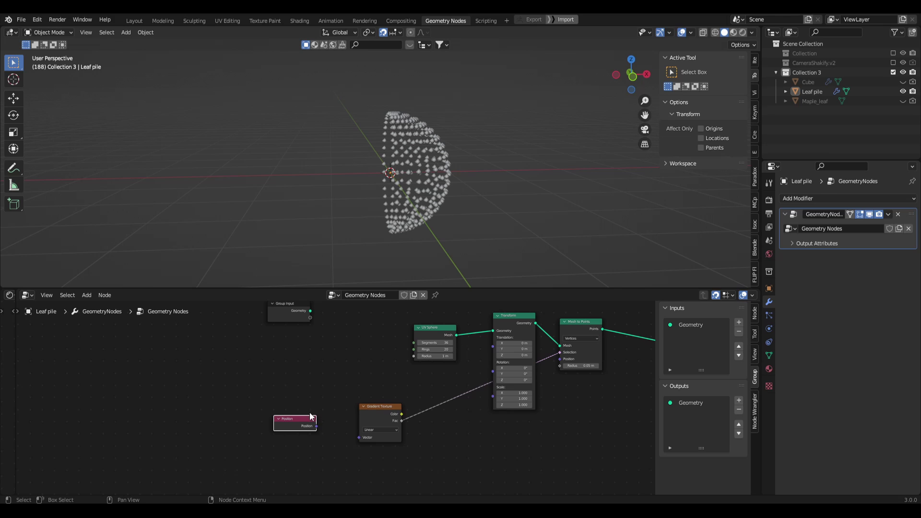
click(270, 422)
Connect the Position output to the Gradient Texture's Vector input and reposition both nodes to leave a gap between them
drag(286, 426, 360, 437)
middle_drag(254, 425, 275, 426)
drag(275, 425, 257, 408)
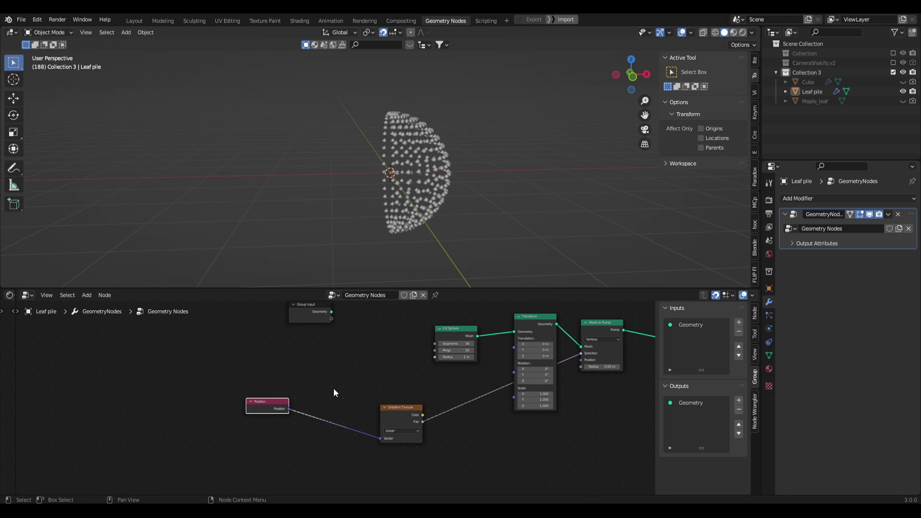
middle_drag(334, 388, 344, 389)
scroll(351, 394, down, 2)
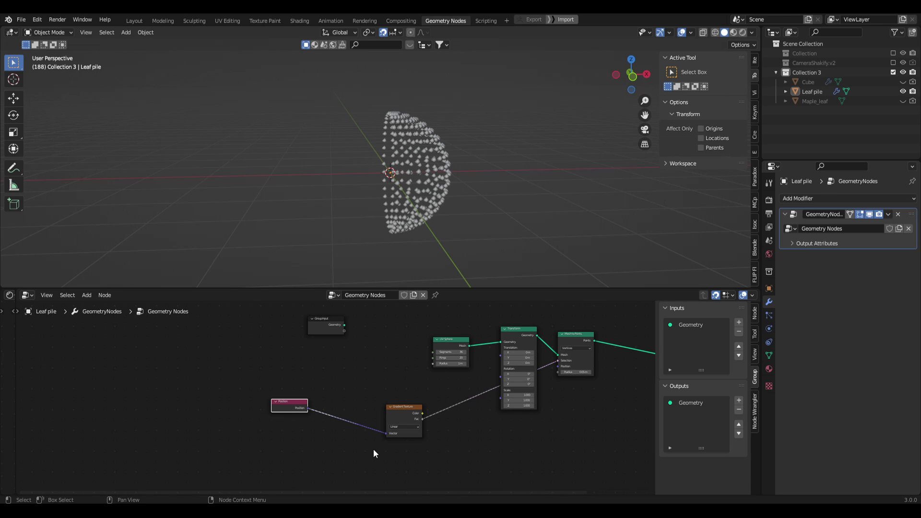
drag(403, 408, 397, 402)
middle_drag(343, 447, 345, 447)
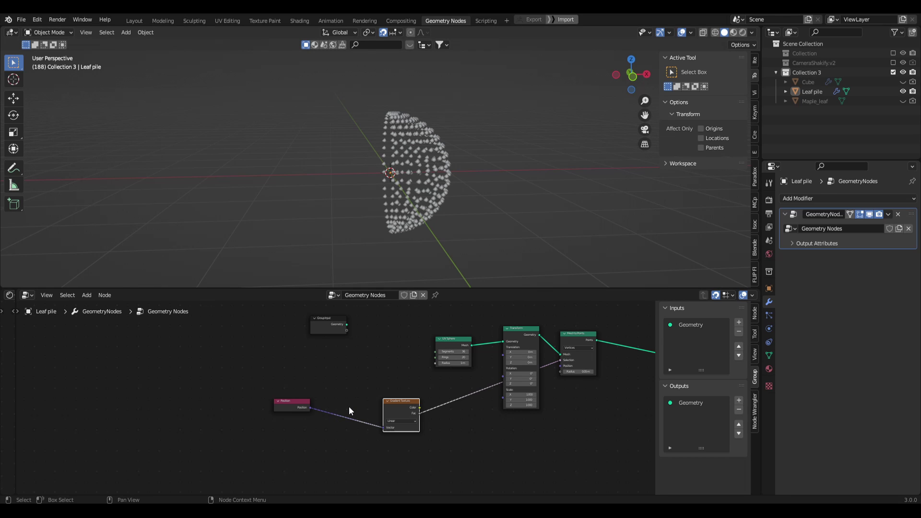
Insert a Separate XYZ node on the link between Position and Gradient Texture, and space the nodes out evenly
key(shift+a)
click(335, 307)
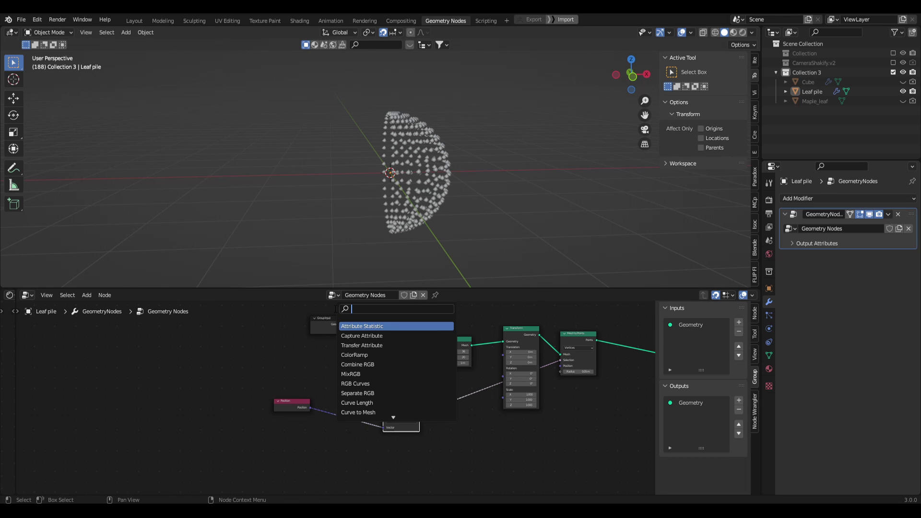
text(sep)
key(Return)
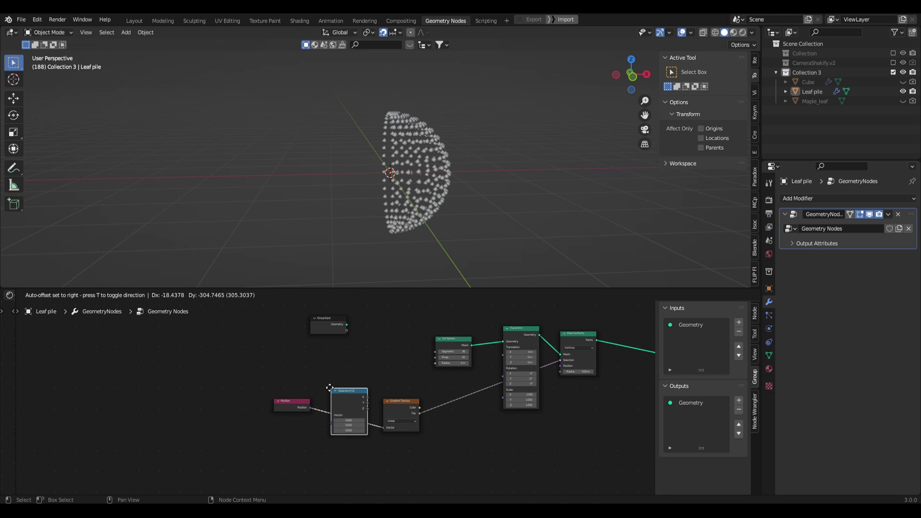
click(329, 393)
scroll(327, 396, up, 2)
drag(275, 391, 272, 376)
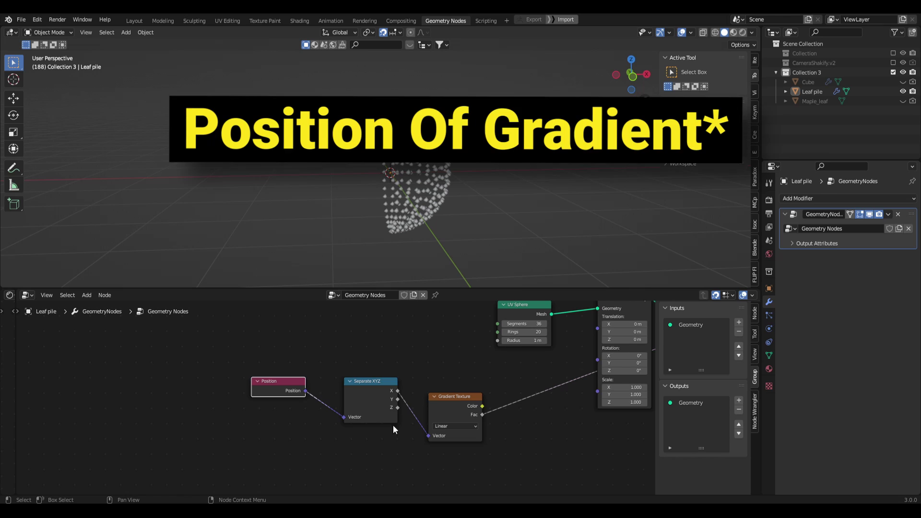
drag(377, 396, 368, 400)
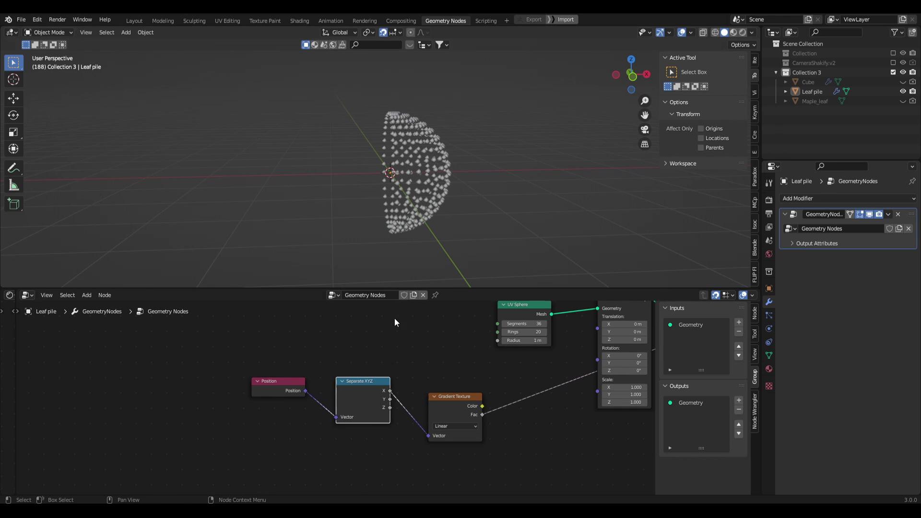
Draw annotation strokes marking the X, Y and Z axes over the half sphere of points and erase them
drag(315, 177, 537, 165)
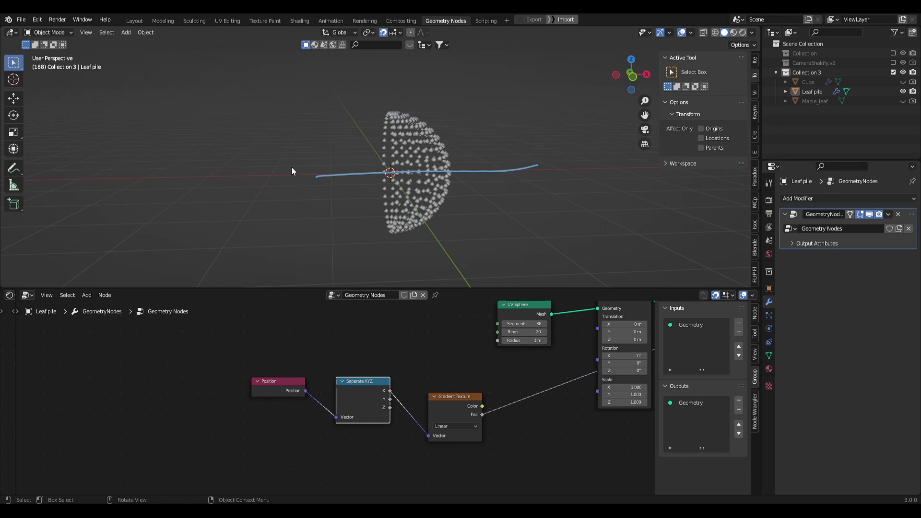
mouse_move(416, 203)
mouse_down()
mouse_move(360, 125)
mouse_move(340, 126)
mouse_up()
drag(353, 112, 332, 143)
drag(383, 233, 410, 83)
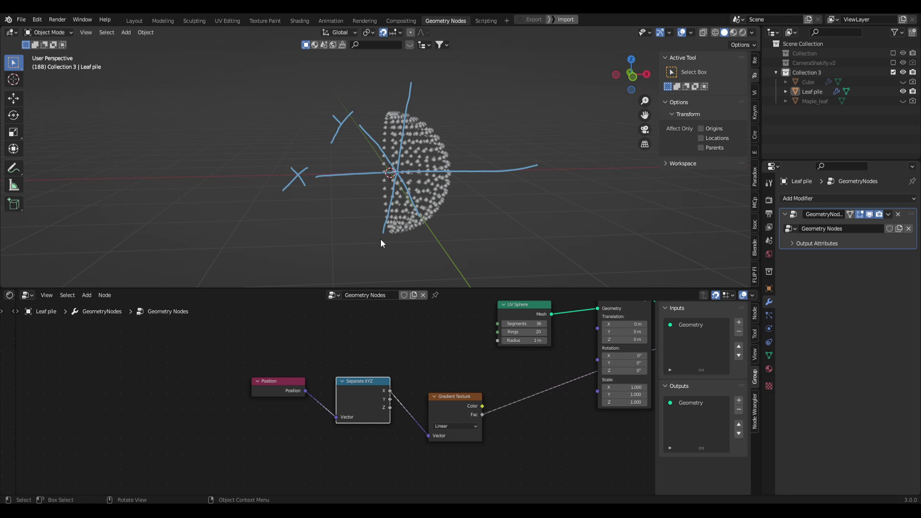
mouse_move(355, 222)
mouse_down()
mouse_move(350, 250)
mouse_move(372, 248)
mouse_up()
mouse_move(405, 144)
right_down()
mouse_move(423, 207)
mouse_move(538, 165)
right_up()
Feed the Gradient Texture's Vector input from the Z output of Separate XYZ instead of X
middle_drag(392, 391, 356, 388)
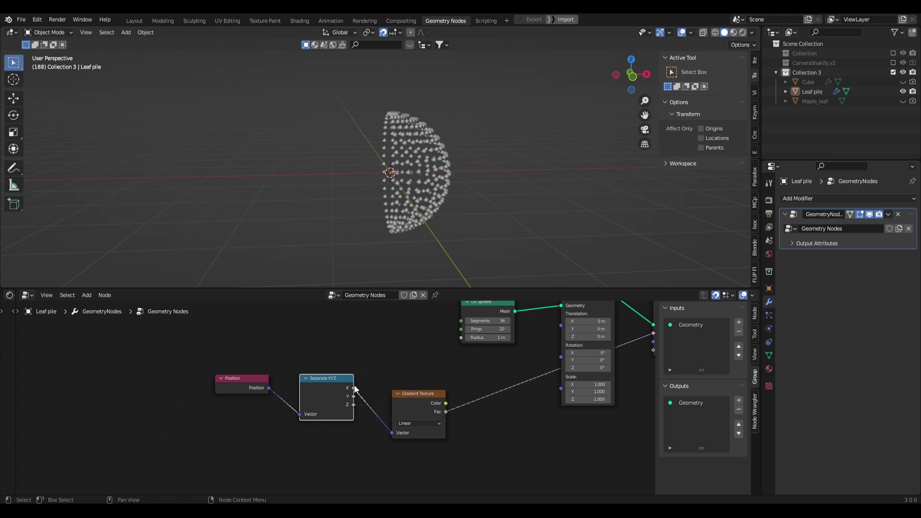
drag(354, 387, 374, 371)
drag(382, 430, 392, 432)
middle_drag(373, 444, 361, 444)
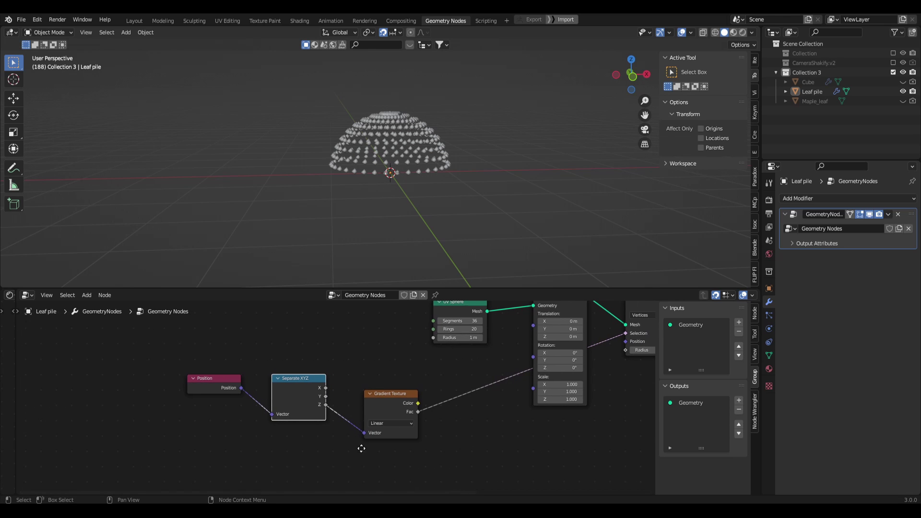
middle_drag(433, 133, 359, 206)
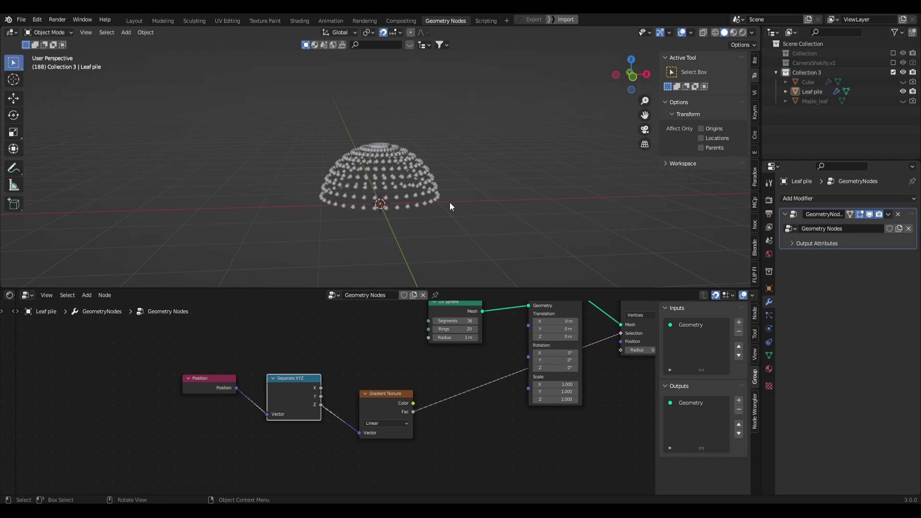
middle_drag(450, 202, 403, 196)
middle_drag(321, 182, 403, 223)
scroll(527, 416, down, 1)
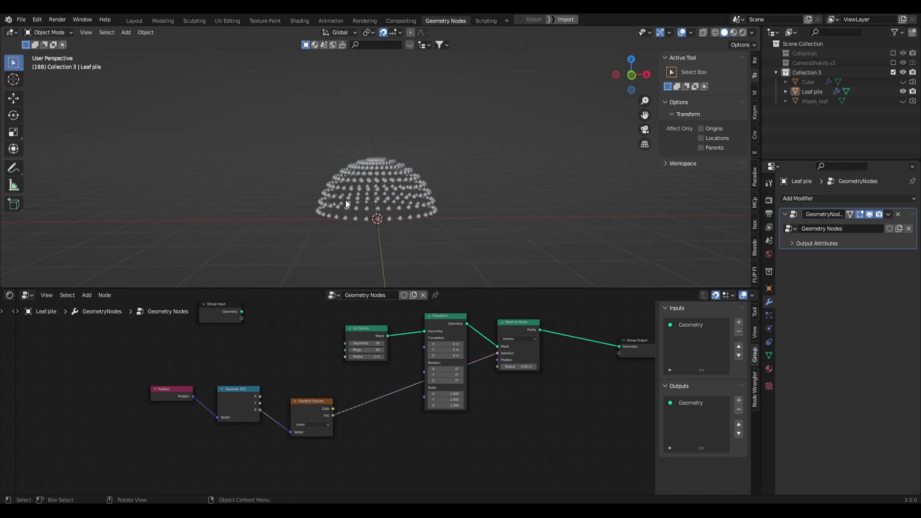
Gather the Position, Separate XYZ and Gradient Texture nodes closely together beneath the UV Sphere node
middle_drag(369, 419, 384, 430)
drag(180, 405, 199, 423)
drag(197, 441, 275, 424)
mouse_move(523, 415)
middle_down()
mouse_move(540, 413)
mouse_move(515, 421)
middle_up()
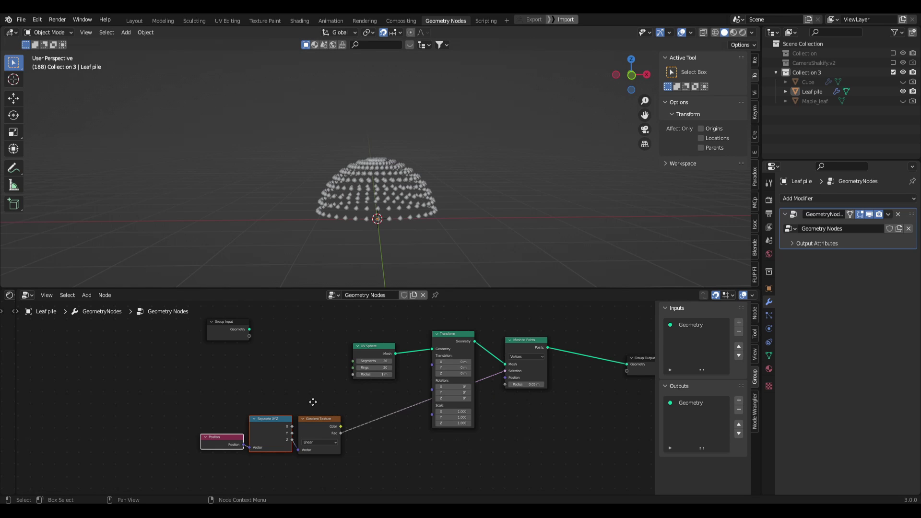
middle_drag(313, 402, 326, 401)
drag(335, 419, 414, 419)
middle_drag(493, 437, 455, 454)
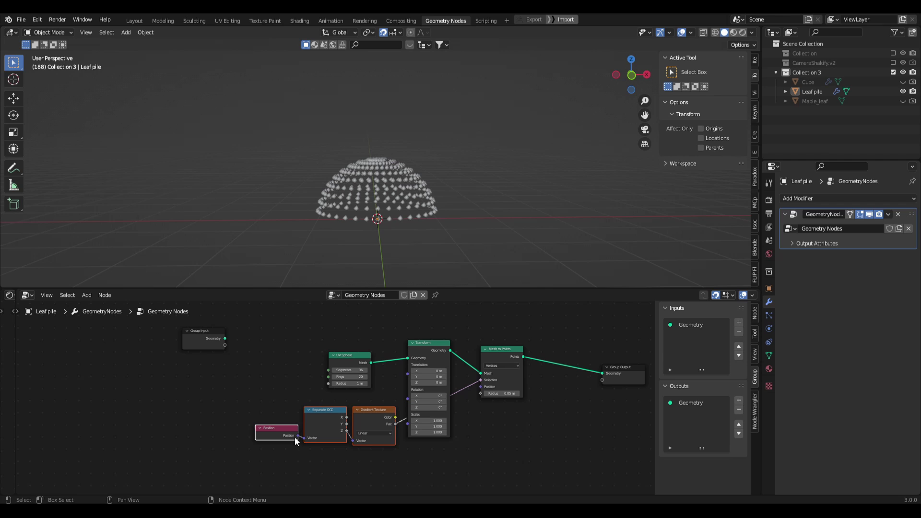
Join all nodes except Group Input and Group Output into a frame and move the frame away from Group Output
drag(227, 477, 541, 362)
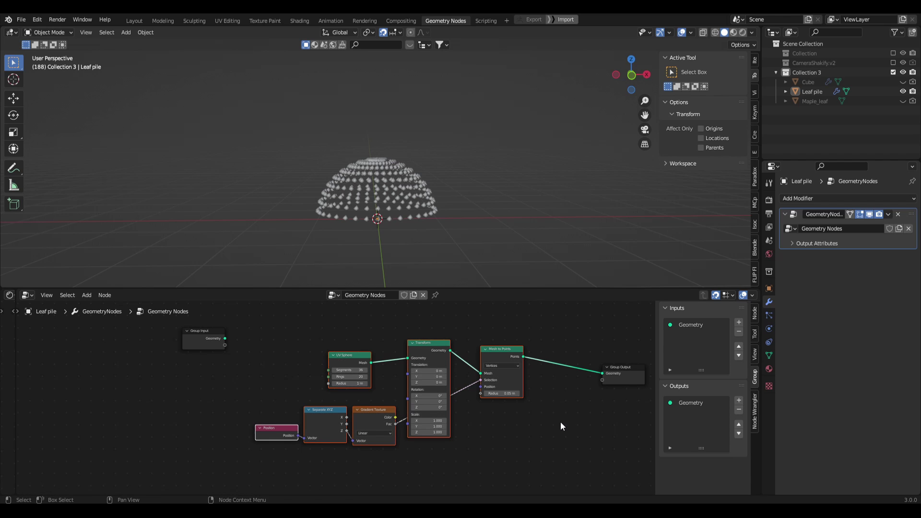
key(ctrl+j)
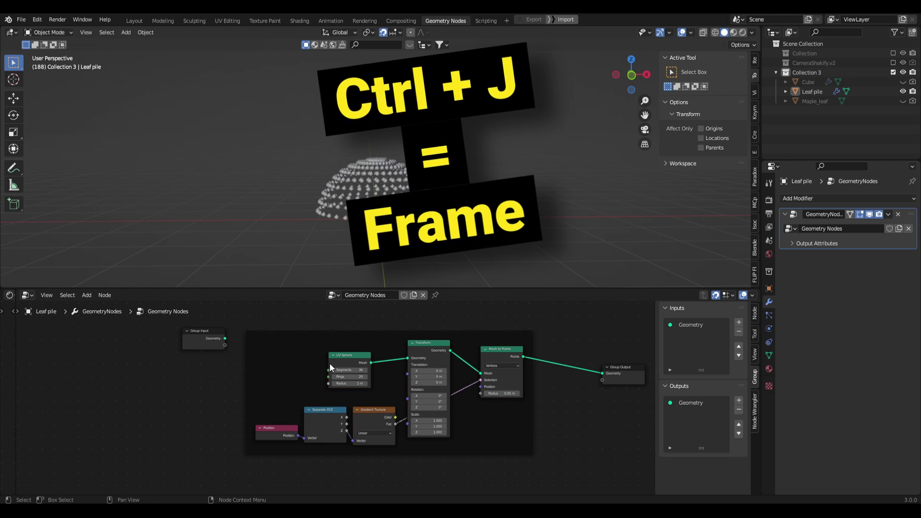
drag(308, 359, 192, 405)
middle_drag(432, 473, 501, 415)
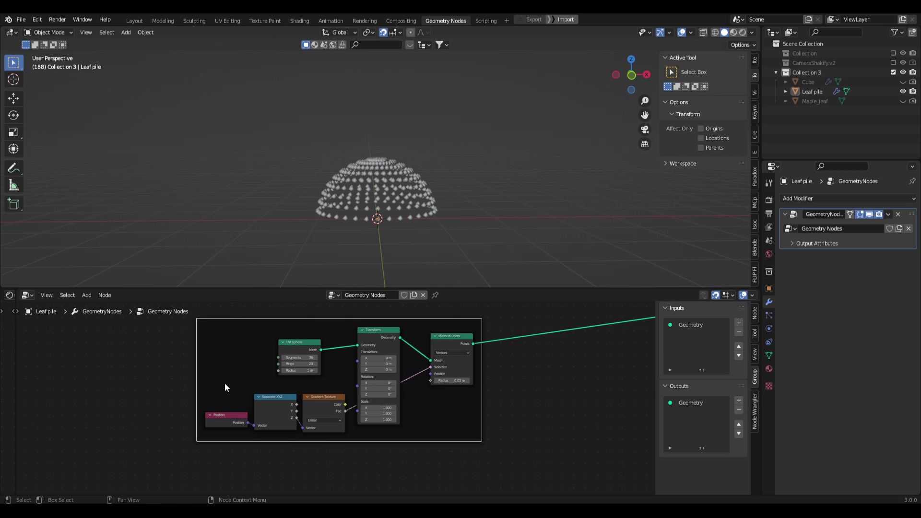
middle_drag(430, 383, 347, 428)
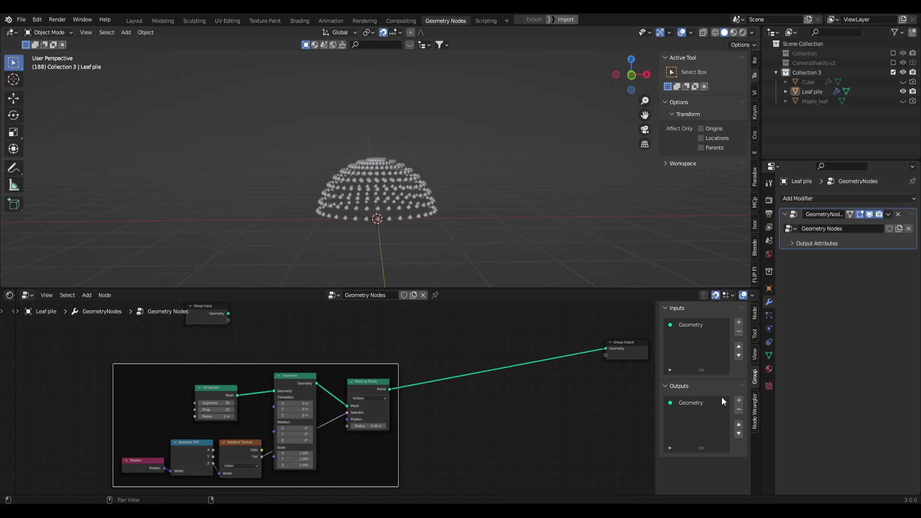
Label the new node frame "Leaf Pile" in its node properties
key(n)
key(n)
key(n)
key(n)
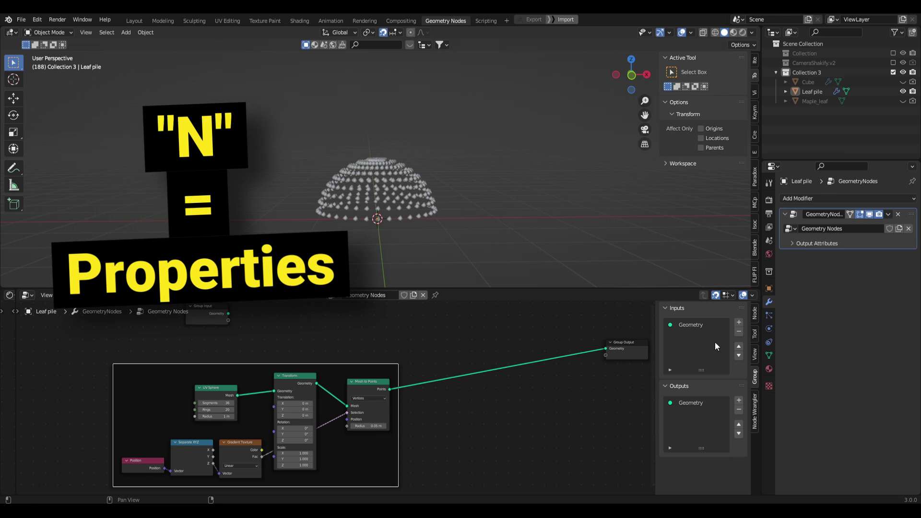
click(756, 317)
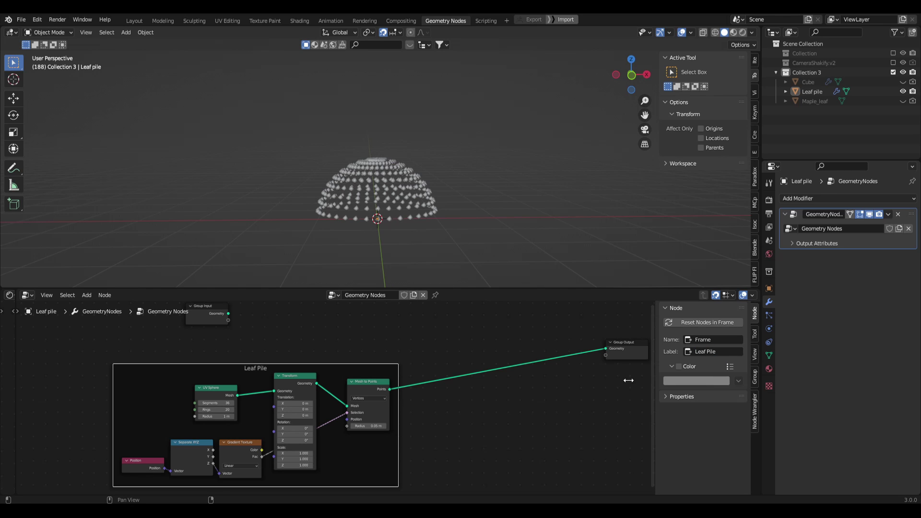
Enable a custom color for the Leaf Pile frame and set it to a light green
click(679, 367)
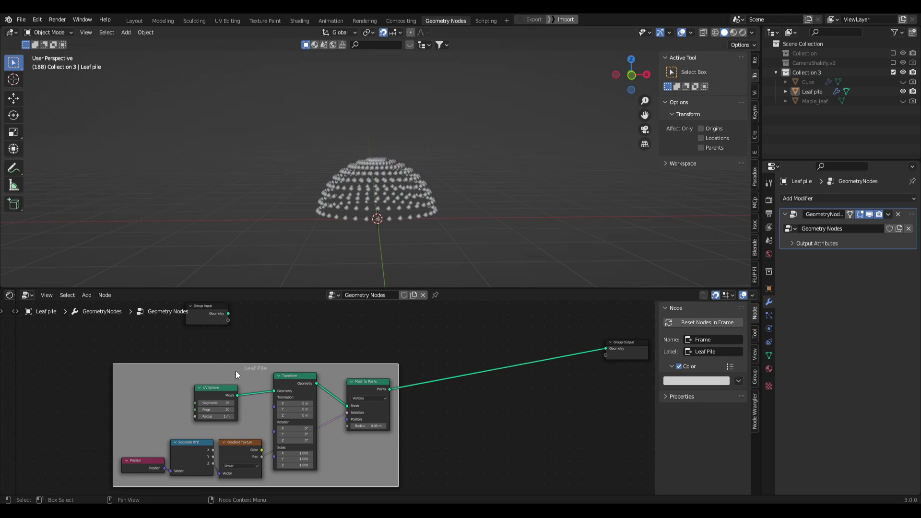
click(698, 381)
click(668, 280)
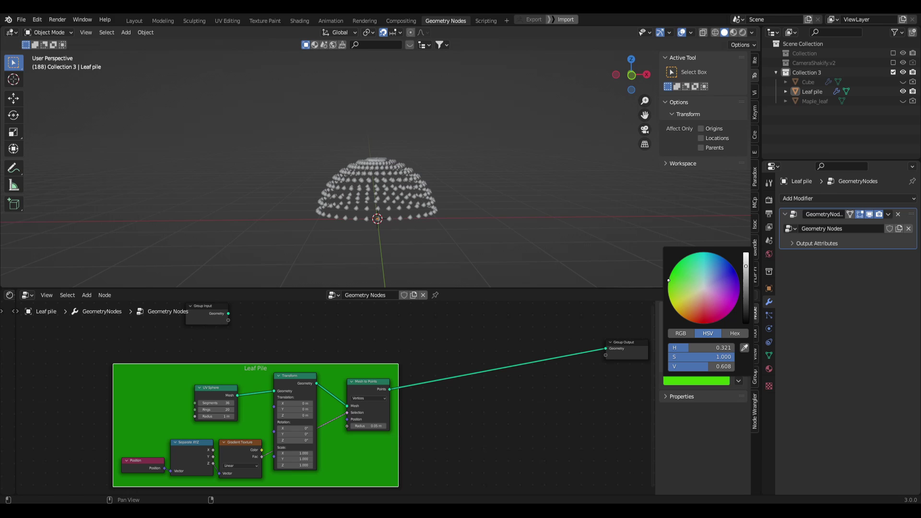
drag(669, 280, 689, 285)
click(513, 414)
middle_drag(509, 415, 487, 417)
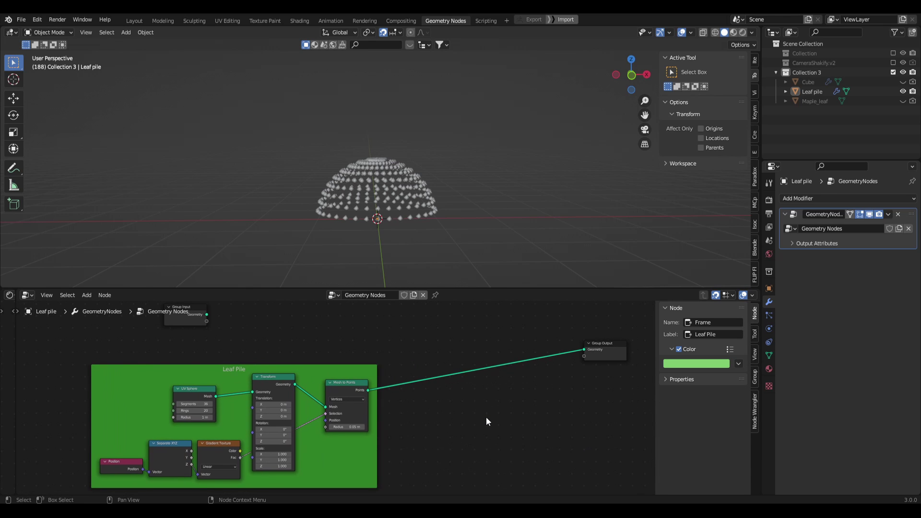
Insert an Instance on Points node on the link between Mesh to Points and Group Output
shift+scroll(486, 418, down, 1)
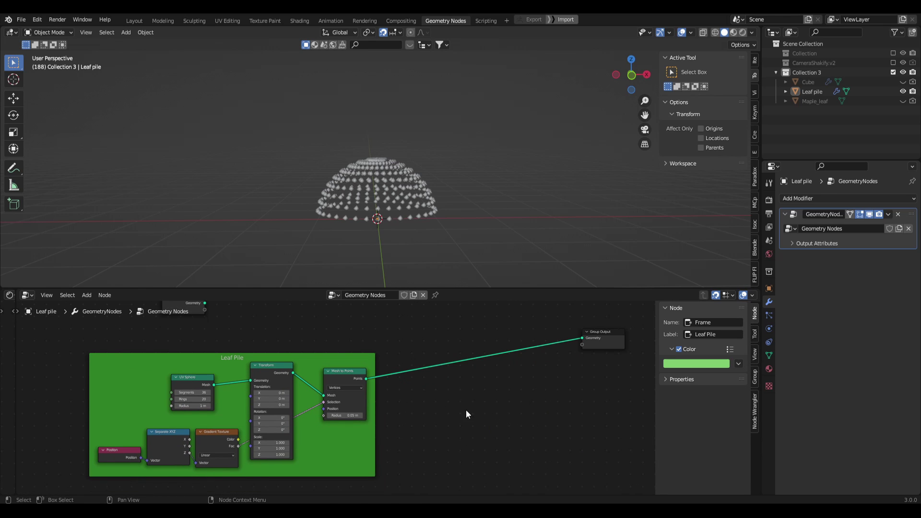
key(shift+a)
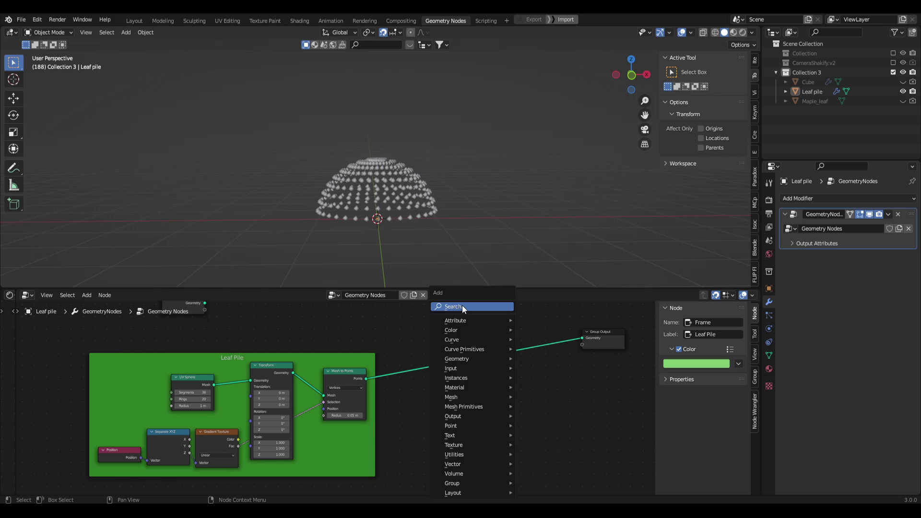
click(462, 305)
text(inst)
key(Down)
key(Down)
key(Down)
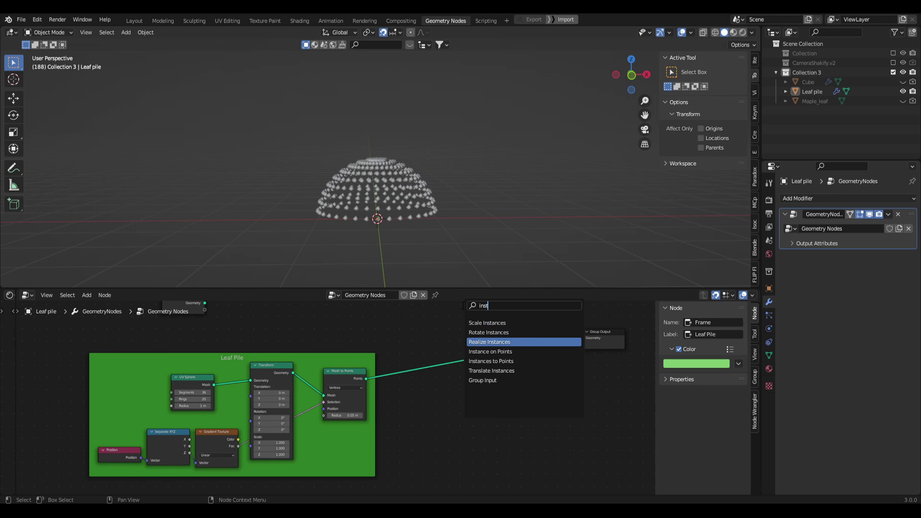
key(Return)
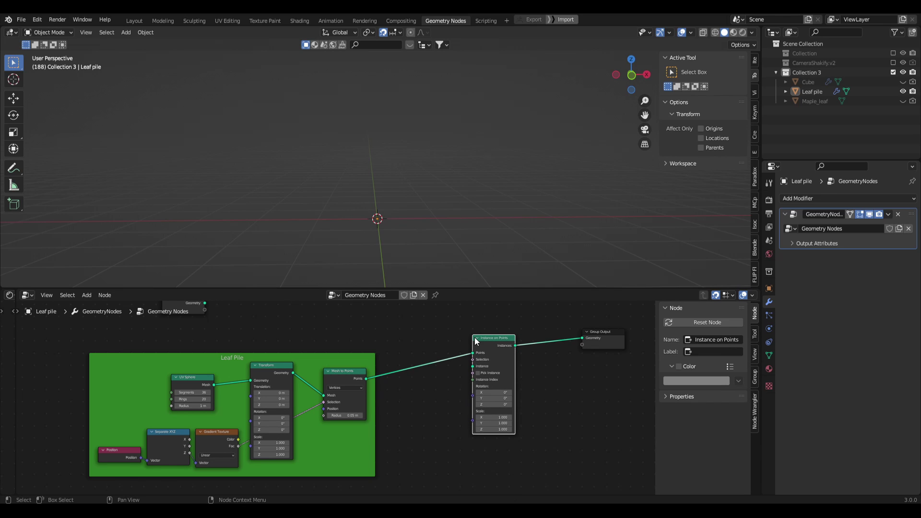
click(474, 338)
middle_drag(449, 388, 448, 389)
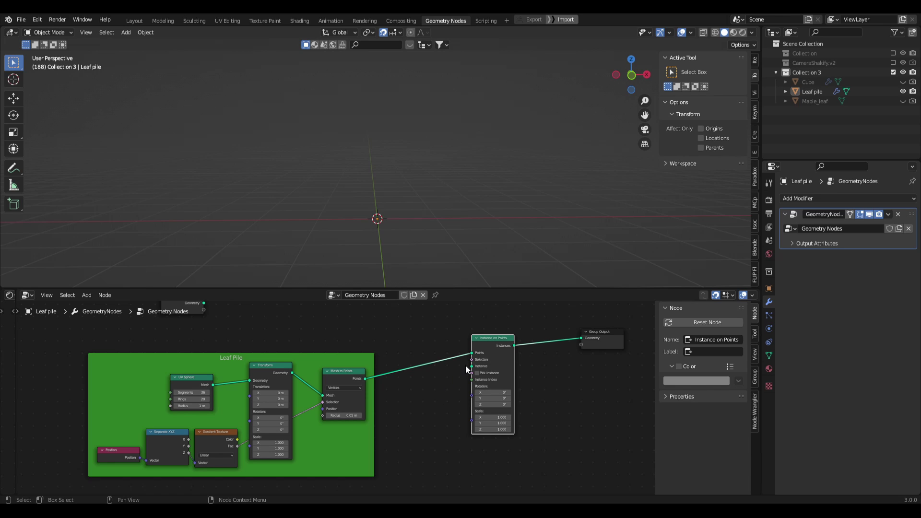
Add a Cube mesh primitive node and connect its Mesh output to the Instance input of Instance on Points
drag(472, 367, 436, 398)
key(shift+a)
mouse_move(408, 406)
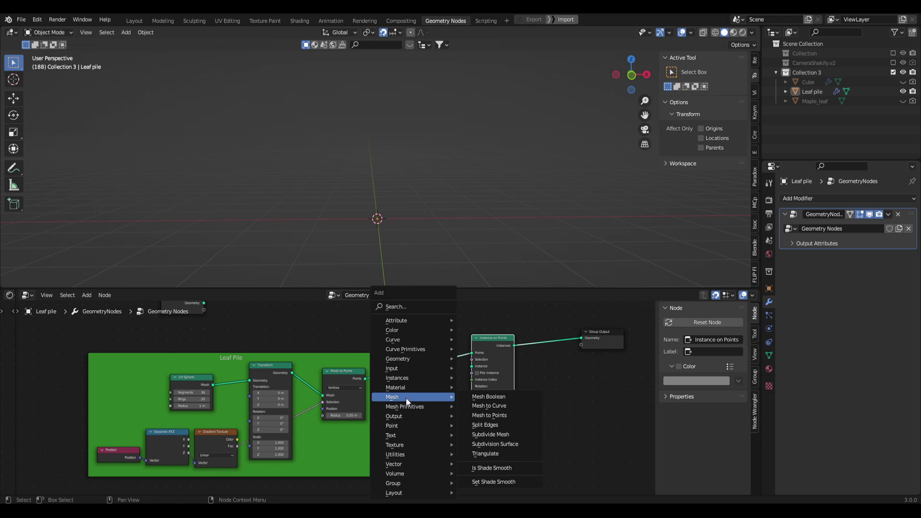
click(515, 418)
click(439, 427)
drag(441, 425, 472, 366)
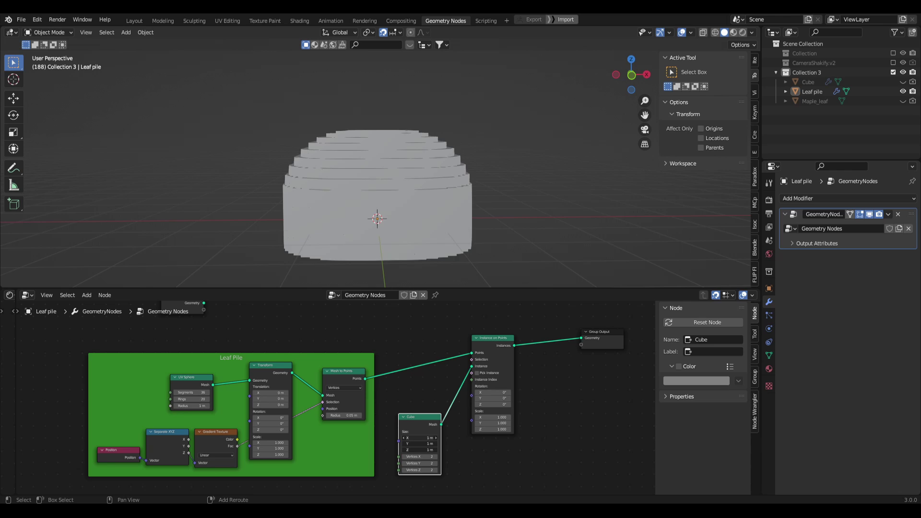
Set the Cube node's size to 0.06 m on X, Y and Z
drag(419, 438, 374, 438)
middle_drag(396, 229, 436, 200)
scroll(402, 248, up, 4)
middle_drag(405, 372, 494, 356)
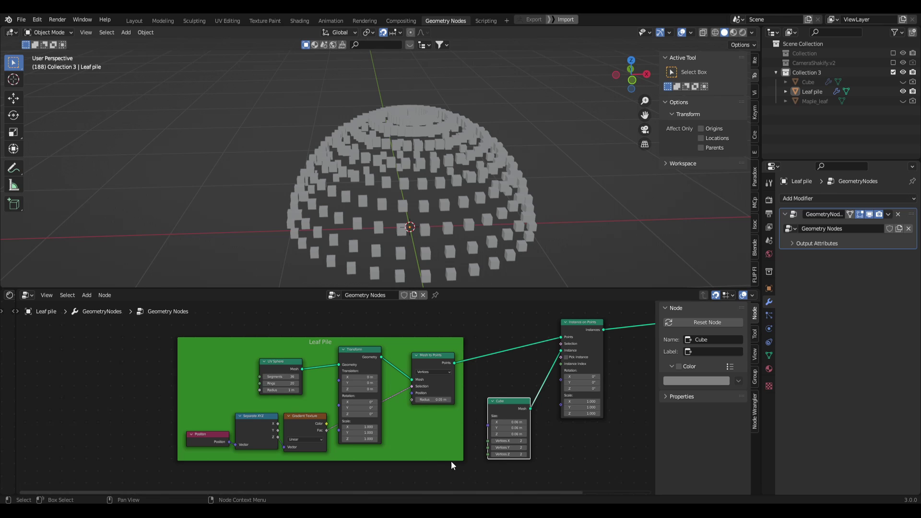
middle_drag(452, 465, 505, 483)
mouse_move(335, 393)
mouse_down()
mouse_move(307, 394)
mouse_move(395, 401)
mouse_move(339, 393)
mouse_up()
middle_drag(569, 383, 362, 379)
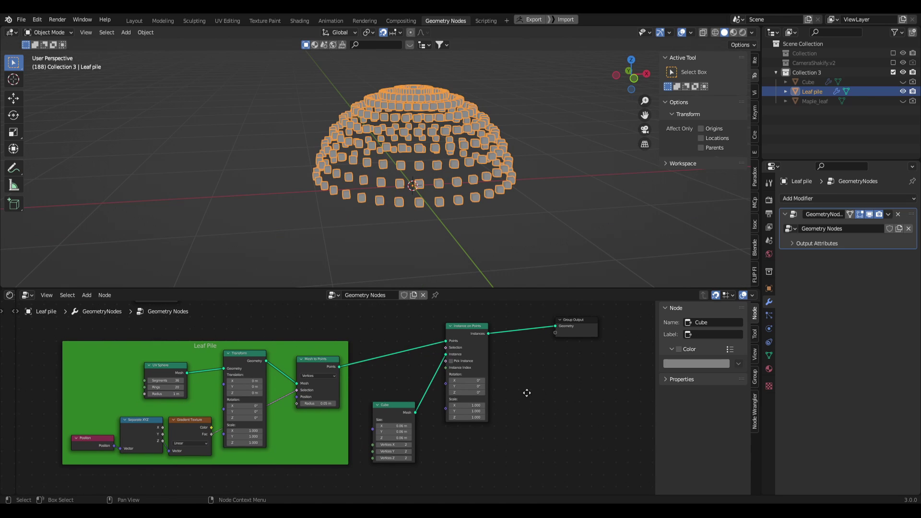
Unhide the Maple_leaf object in the viewport and make the Leaf pile object active again
click(821, 99)
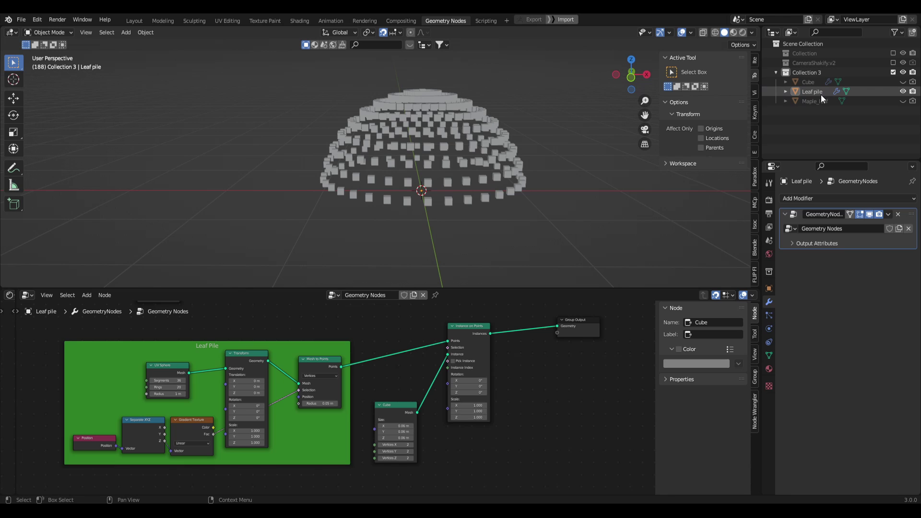
click(904, 100)
middle_drag(468, 162, 405, 184)
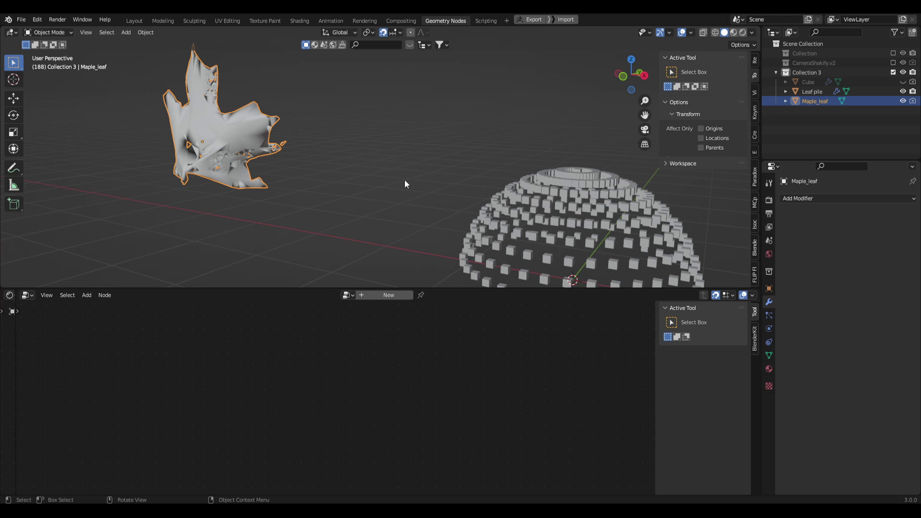
middle_drag(403, 218, 376, 221)
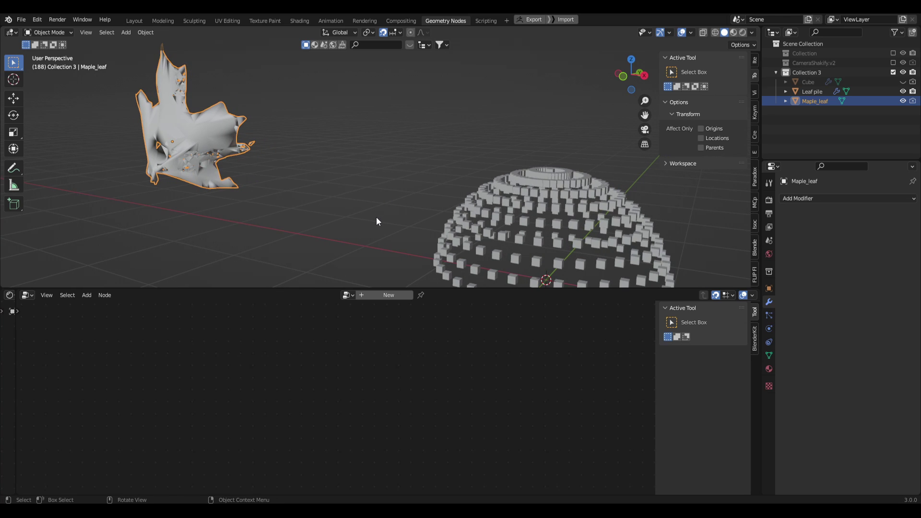
click(503, 205)
middle_drag(379, 168, 353, 169)
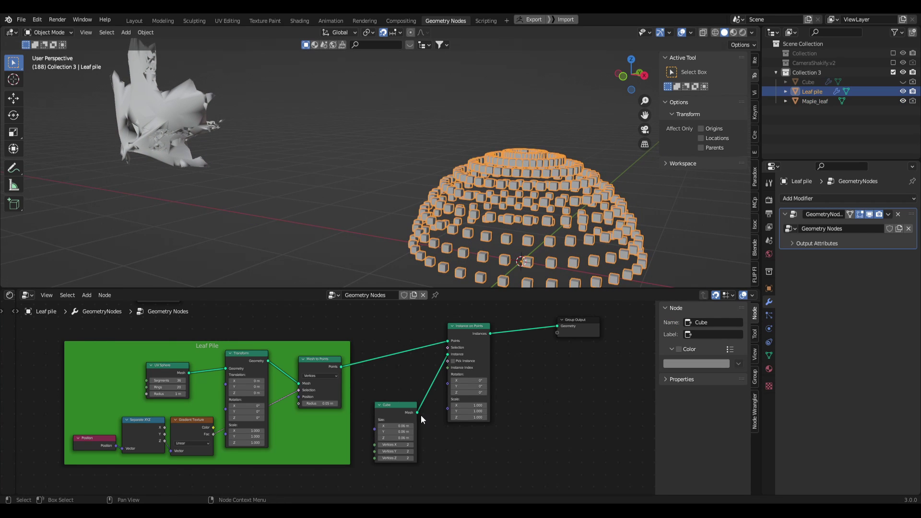
middle_drag(426, 389, 477, 386)
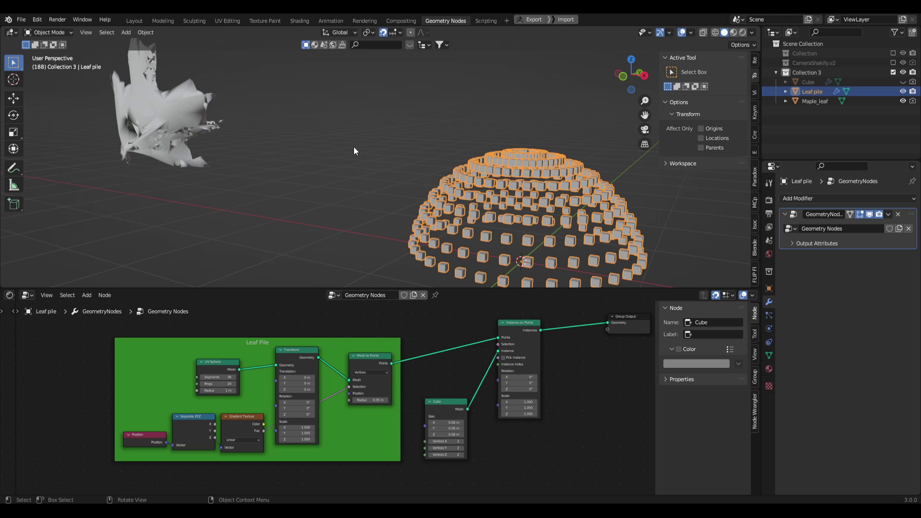
click(835, 151)
mouse_move(528, 180)
middle_down()
mouse_move(513, 191)
mouse_move(524, 188)
middle_up()
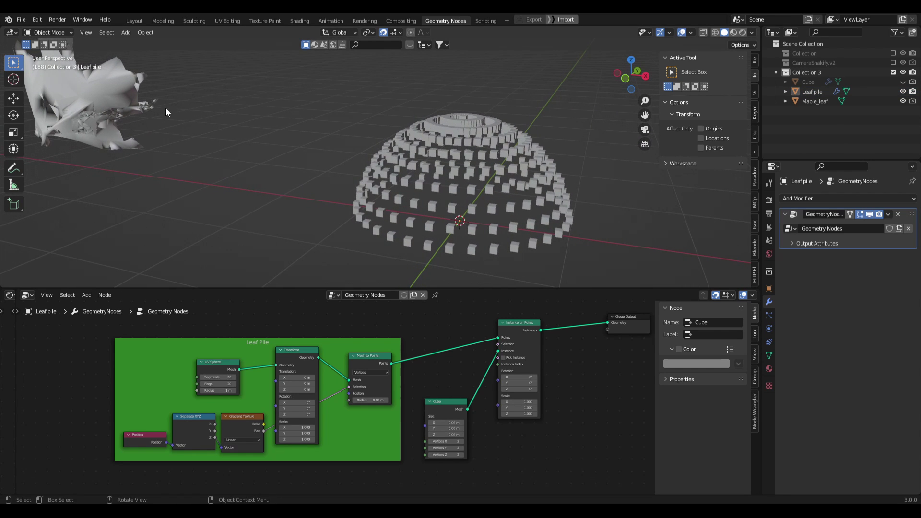
middle_drag(458, 383, 437, 386)
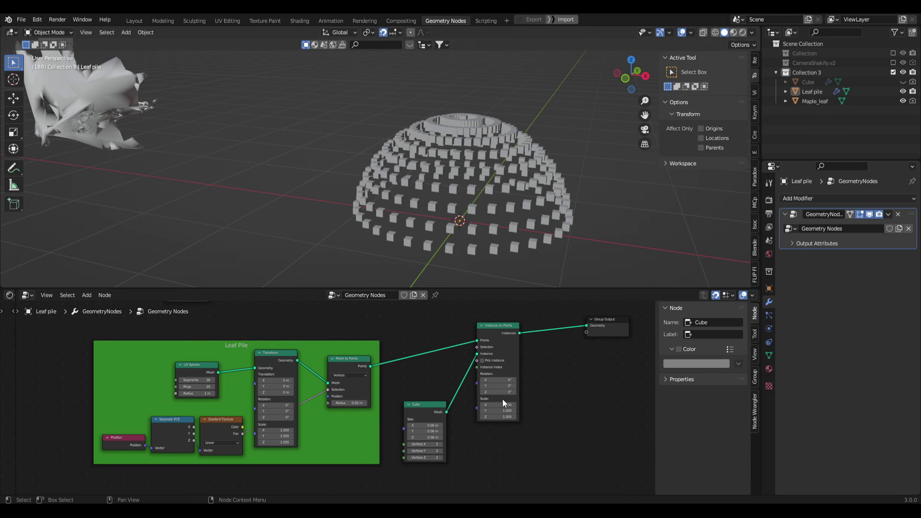
Bring Maple_leaf into the node tree as an Object Info node and delete the Cube node it replaces
drag(821, 102, 470, 442)
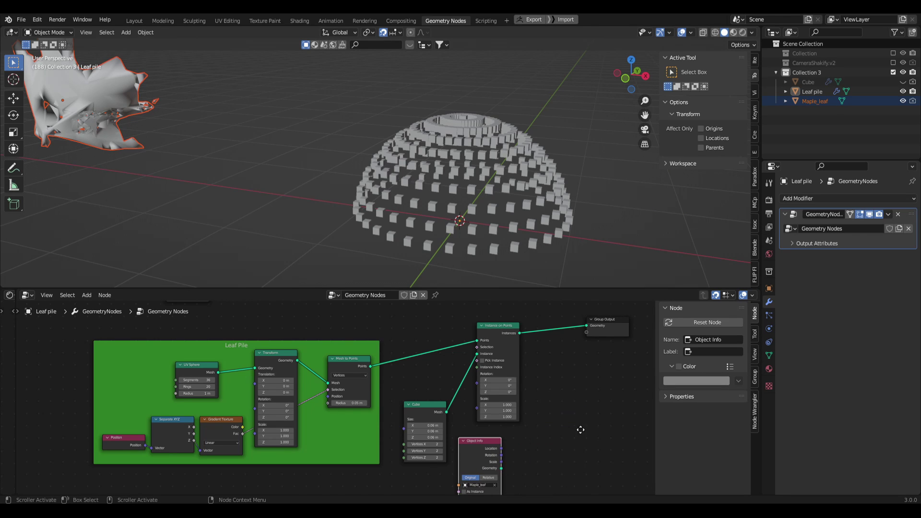
middle_drag(580, 430, 614, 397)
key(x)
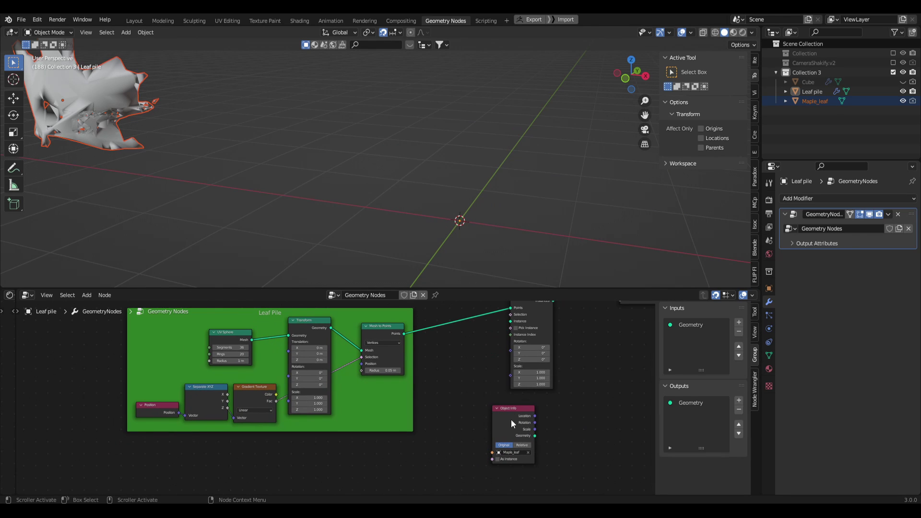
drag(511, 419, 448, 377)
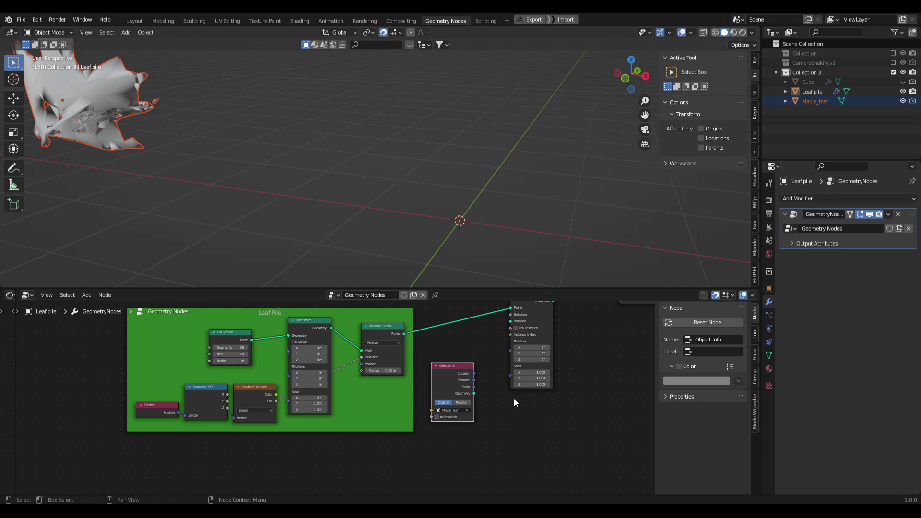
Connect the Object Info node's Geometry output to the Instance input of Instance on Points
scroll(491, 422, up, 2)
middle_drag(491, 421, 386, 436)
drag(384, 434, 410, 425)
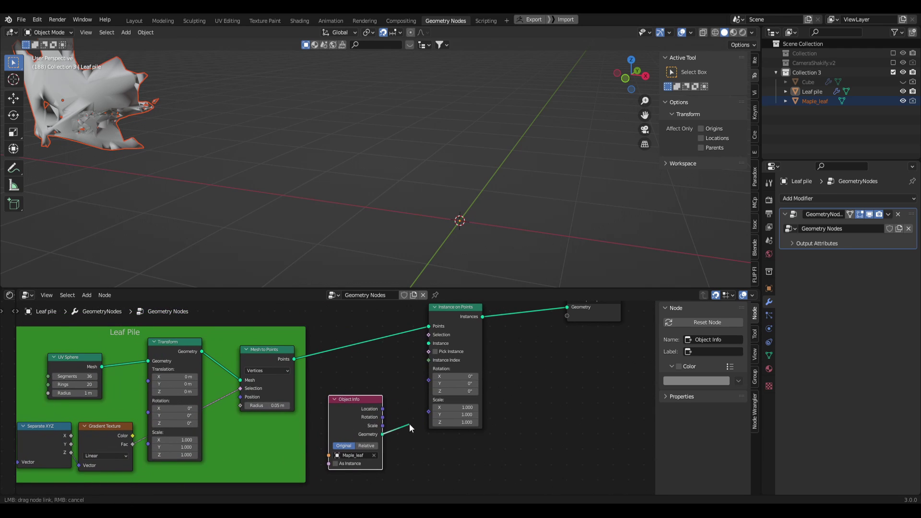
drag(431, 345, 430, 344)
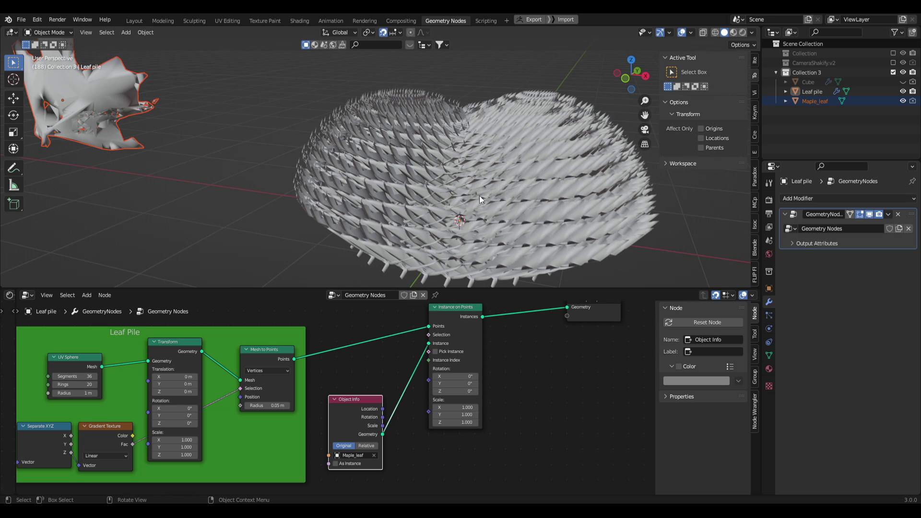
Set the Instance on Points scale to -0.070 on X, Y and Z
middle_drag(480, 196, 422, 202)
scroll(432, 201, down, 3)
drag(455, 407, 406, 422)
middle_drag(418, 204, 432, 209)
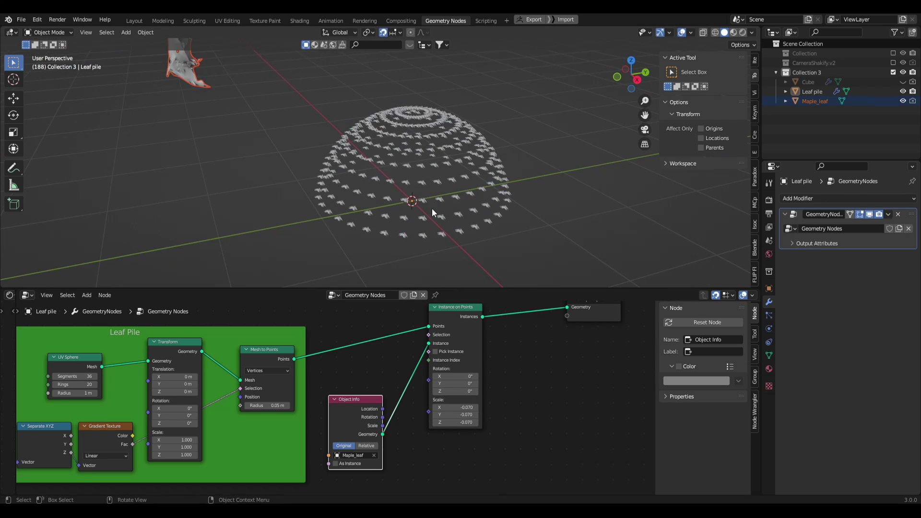
scroll(433, 204, up, 4)
middle_drag(466, 183, 385, 219)
scroll(380, 189, down, 5)
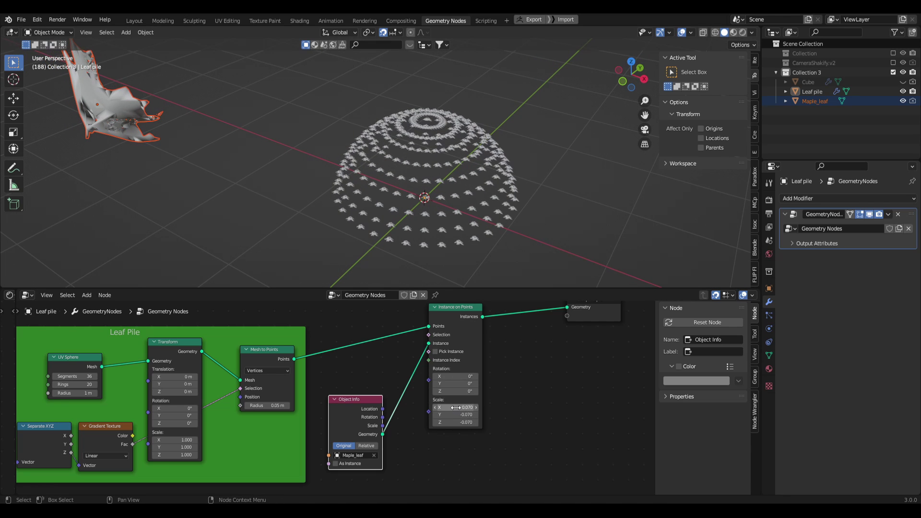
Move the Object Info node up between Mesh to Points and Instance on Points
drag(364, 418, 357, 387)
middle_drag(413, 398, 452, 417)
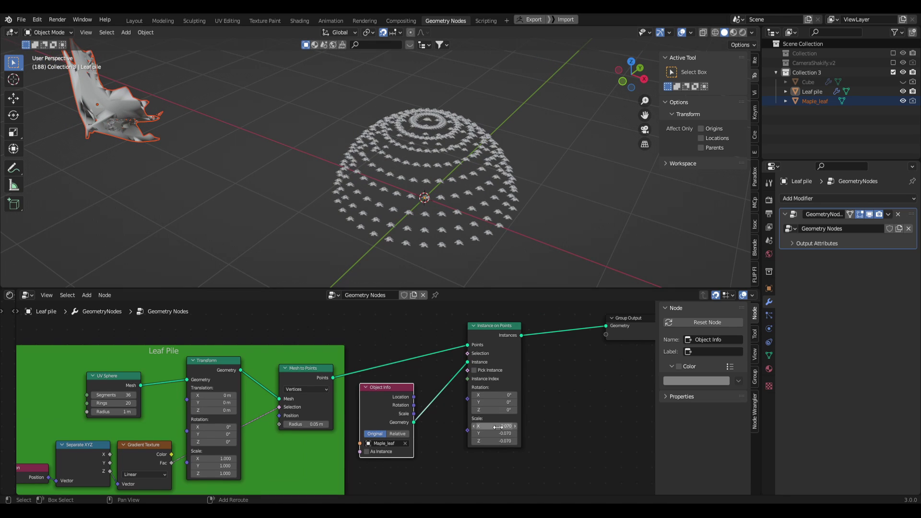
drag(495, 426, 510, 440)
right_click(487, 440)
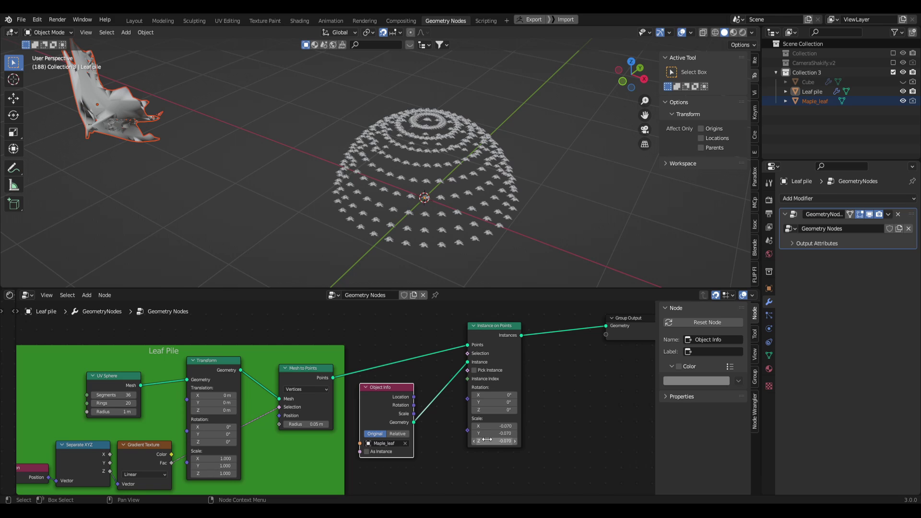
Add a Random Value node and place it below the Object Info node
scroll(528, 411, down, 2)
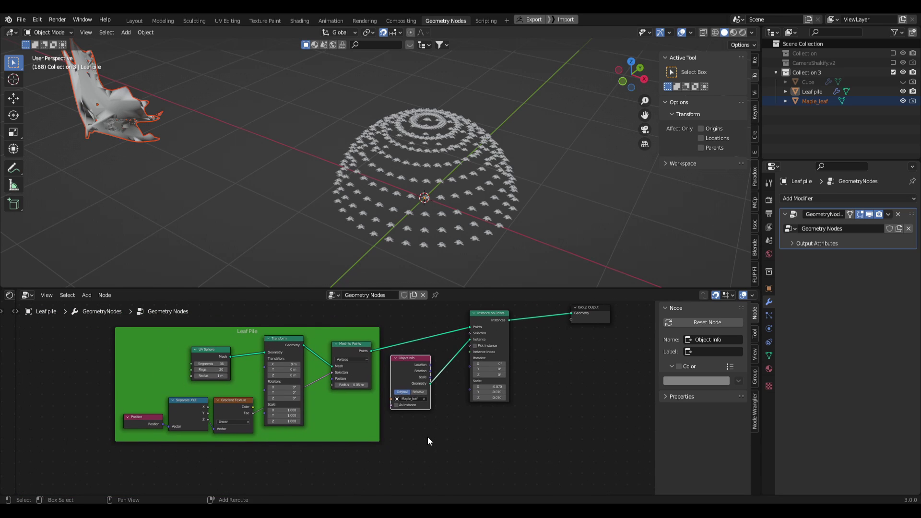
key(shift+a)
click(391, 307)
text(rand)
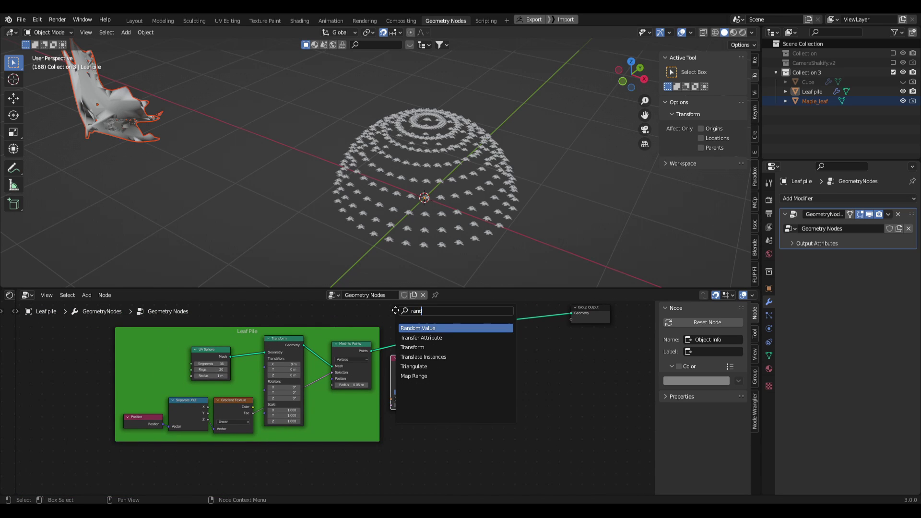
key(Return)
click(410, 427)
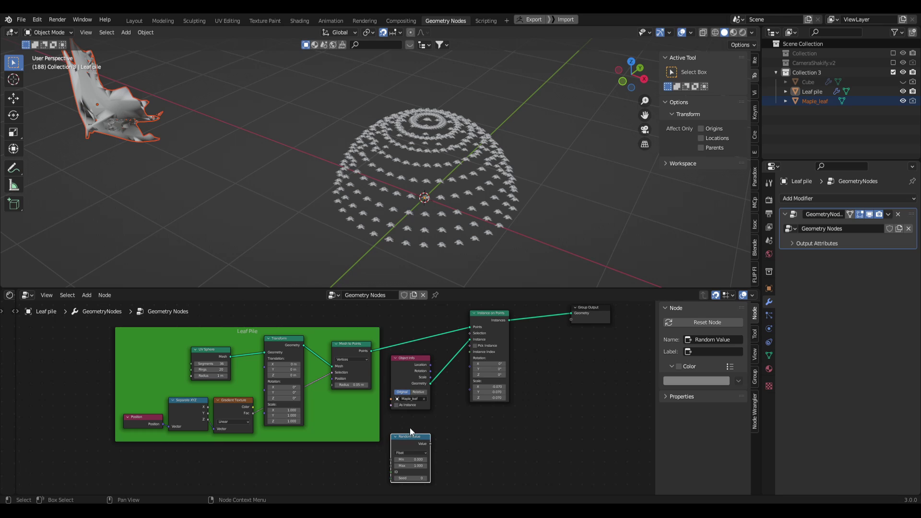
Set the Random Value node's data type to Vector and connect its Value to the Rotation of Instance on Points
click(418, 453)
click(410, 464)
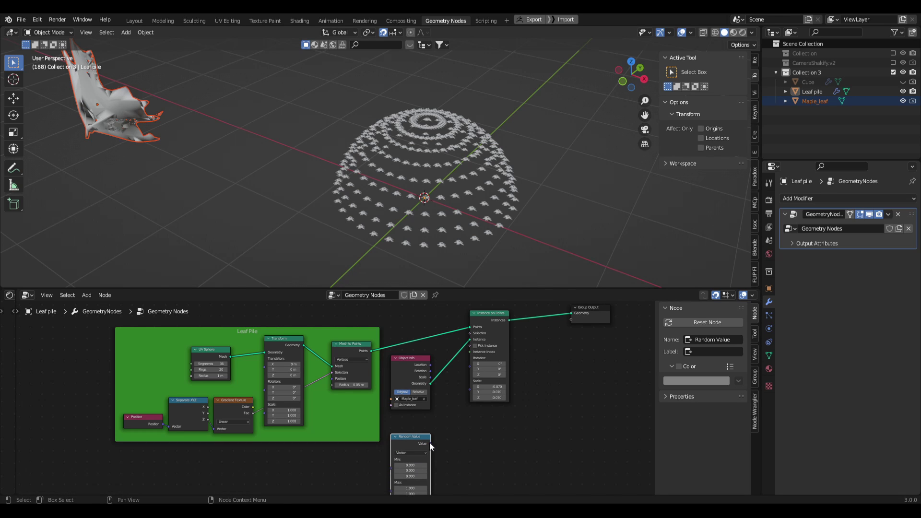
drag(430, 444, 470, 358)
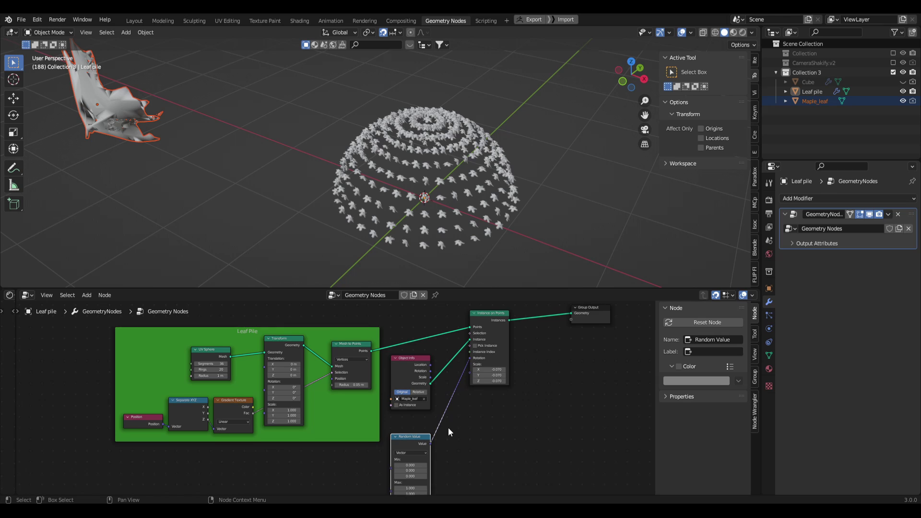
Duplicate the vector Random Value node and connect the copy's Value to the Scale input of Instance on Points
middle_drag(448, 427, 424, 360)
scroll(424, 360, up, 2)
drag(390, 384, 390, 367)
key(shift+d)
click(457, 377)
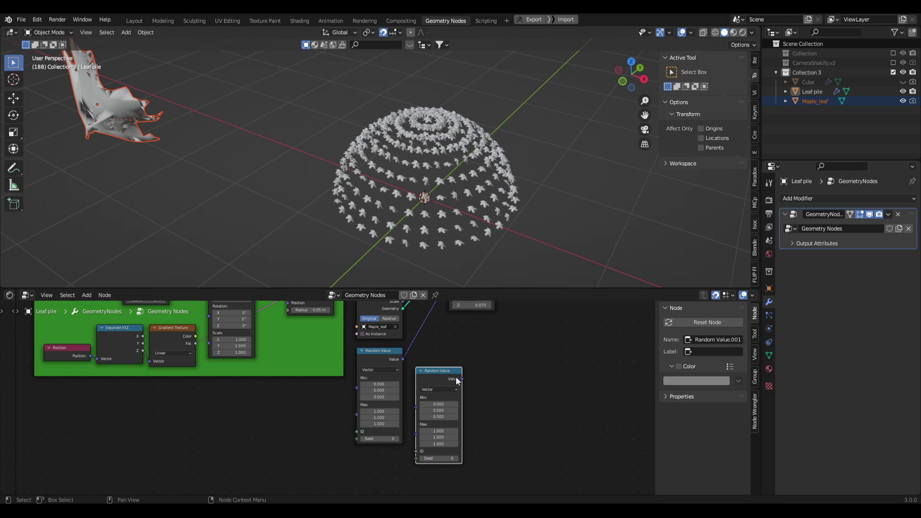
middle_drag(457, 380, 438, 413)
drag(443, 413, 429, 331)
Set all three Min values of the Random Value node driving Scale to 0.010
scroll(495, 403, up, 2)
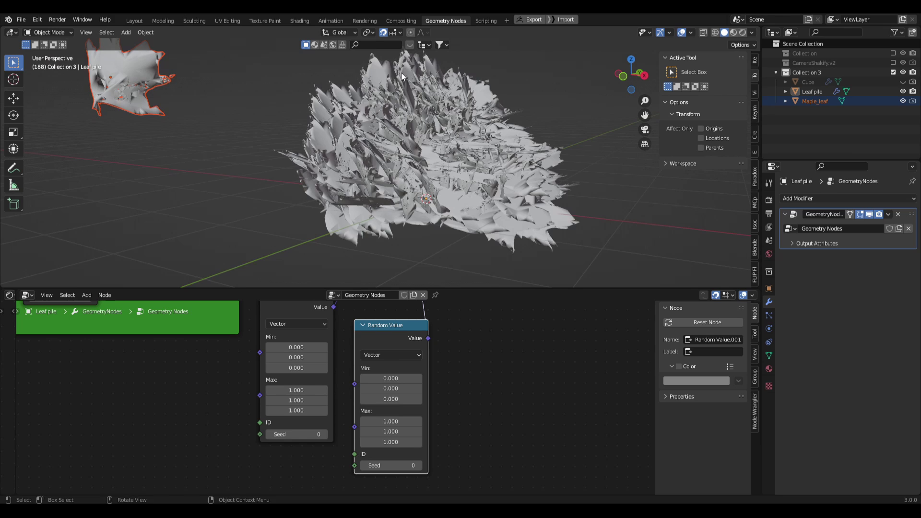
shift+middle_drag(401, 73, 388, 92)
middle_drag(486, 406, 527, 418)
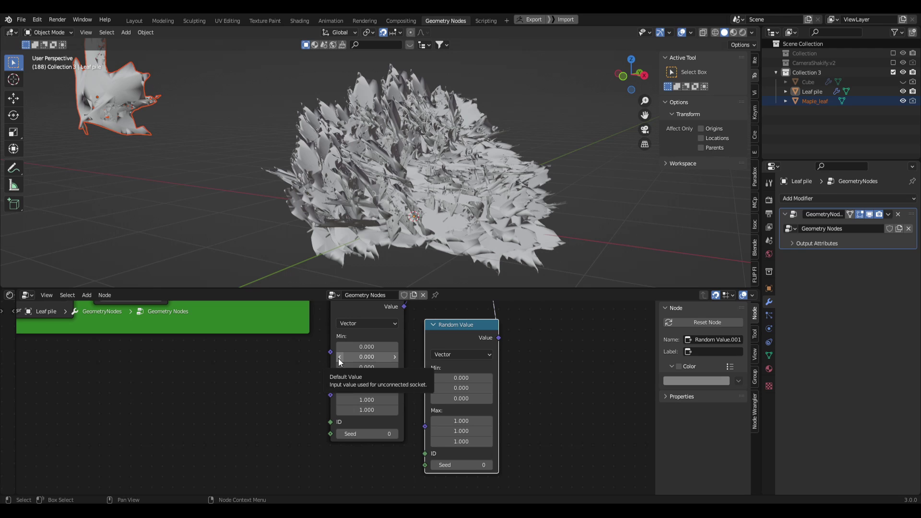
click(549, 399)
click(476, 330)
middle_drag(535, 402, 514, 400)
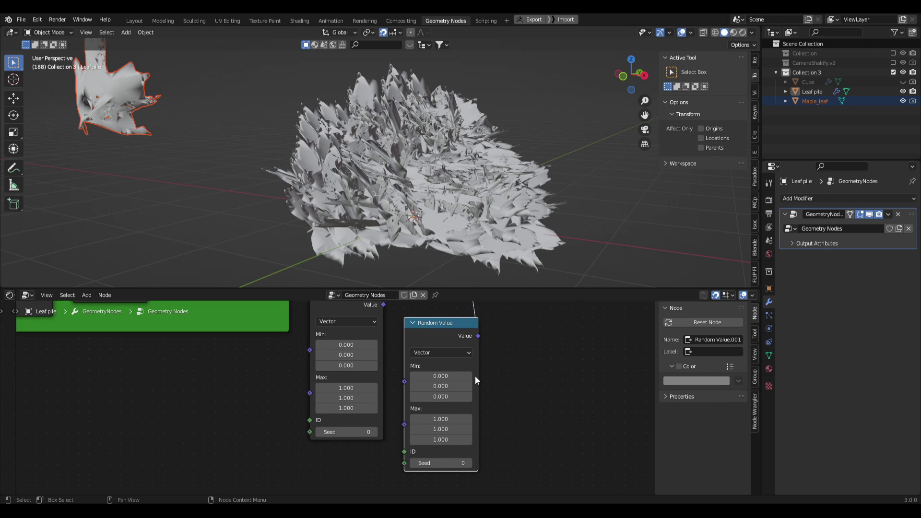
scroll(557, 408, up, 2)
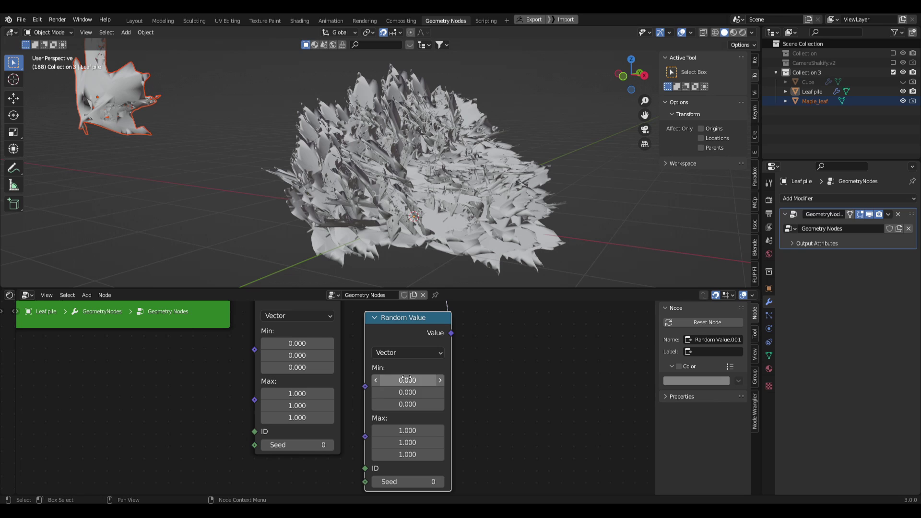
click(407, 380)
key(Return)
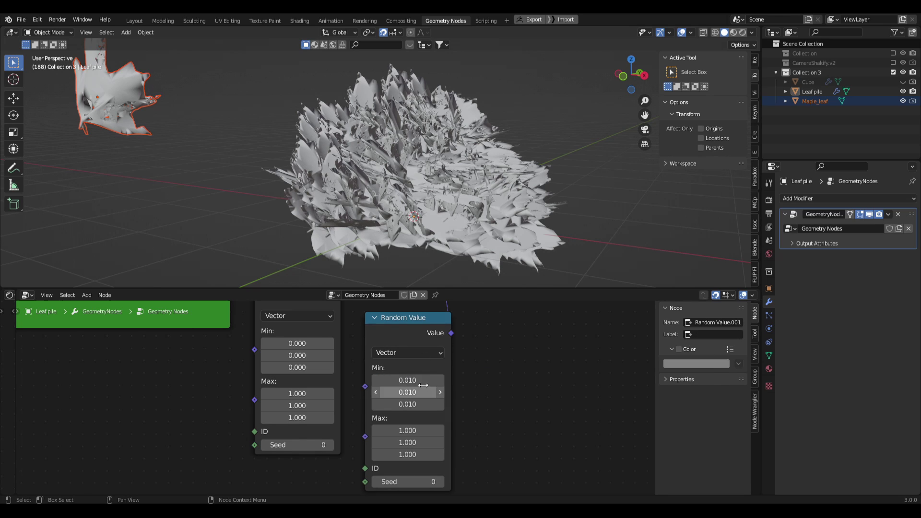
Set all three Max values of the Random Value node driving Scale to 0.1
click(408, 431)
text(.)
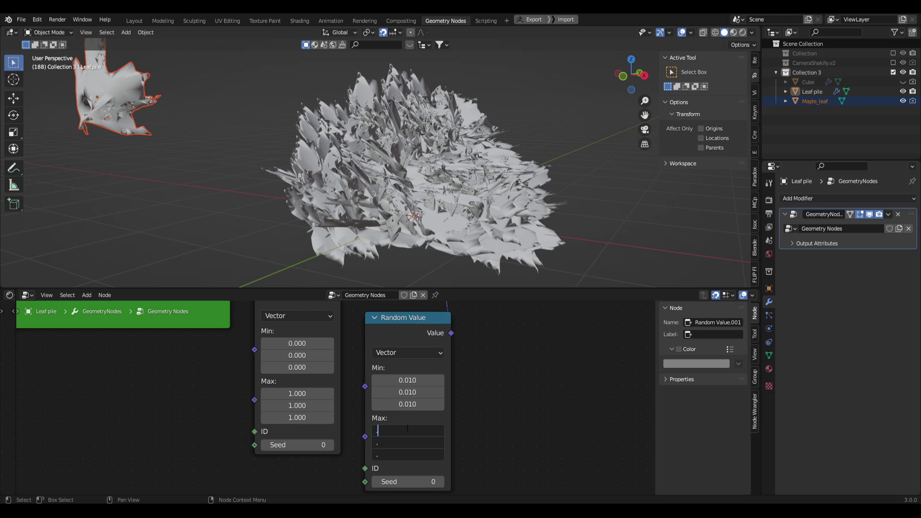
text(1)
key(Return)
middle_drag(483, 222, 485, 159)
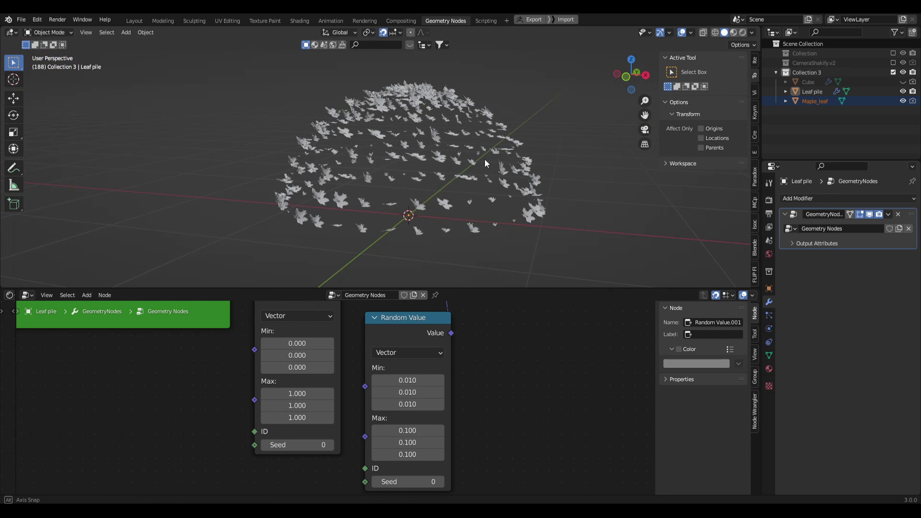
Set all three Min values of the Random Value node driving Rotation to -1
middle_drag(477, 314, 546, 353)
middle_drag(417, 387, 434, 365)
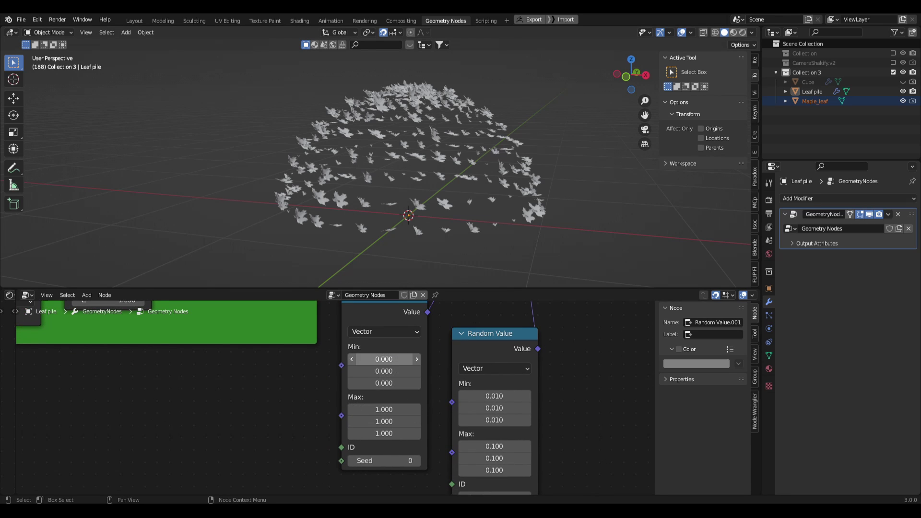
drag(394, 361, 389, 383)
text(-)
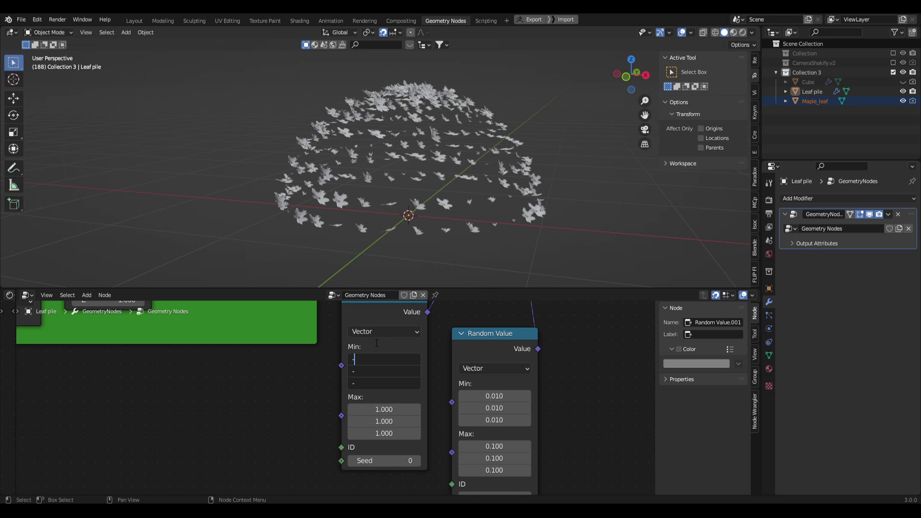
text(1)
key(Return)
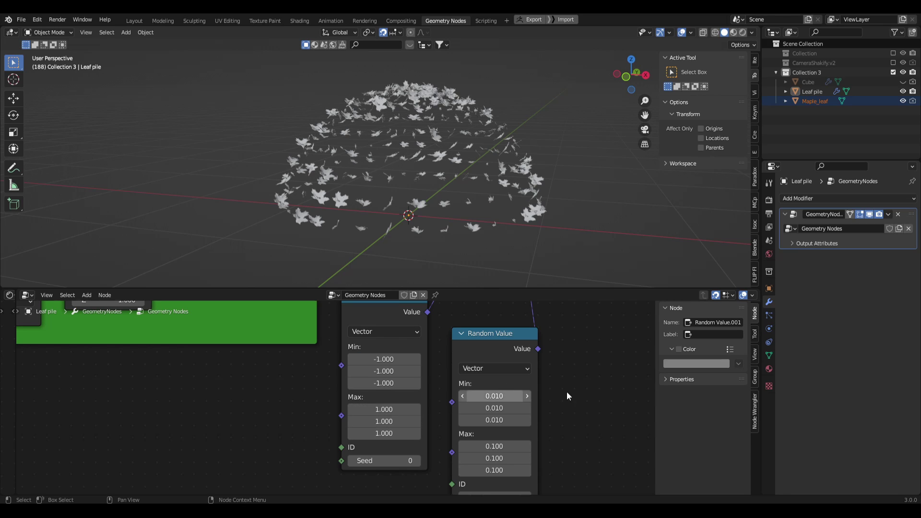
middle_drag(571, 249, 499, 278)
scroll(509, 344, down, 3)
scroll(510, 341, down, 1)
middle_drag(517, 341, 583, 434)
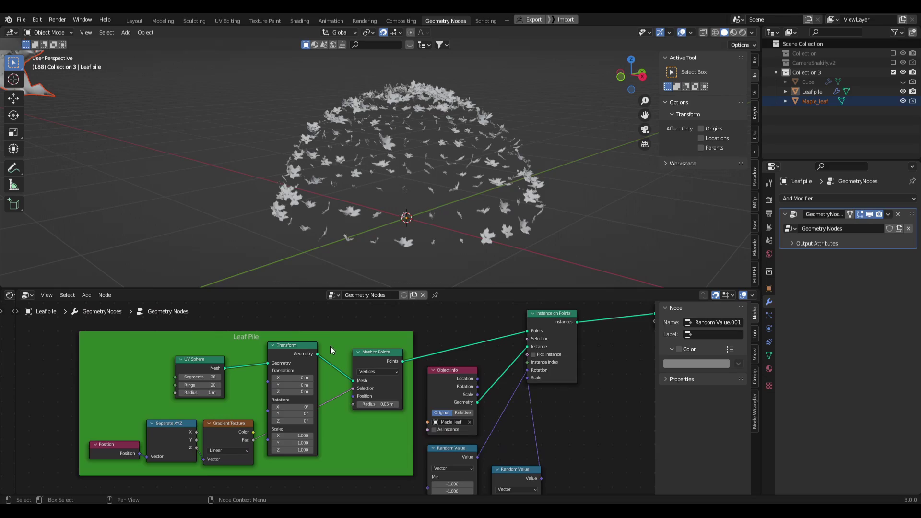
Increase the UV Sphere node's Segments to 122 and Rings to 106
middle_drag(259, 344, 404, 339)
drag(346, 379, 387, 378)
middle_drag(565, 226, 543, 204)
scroll(543, 205, down, 7)
middle_drag(480, 187, 473, 184)
scroll(475, 180, up, 6)
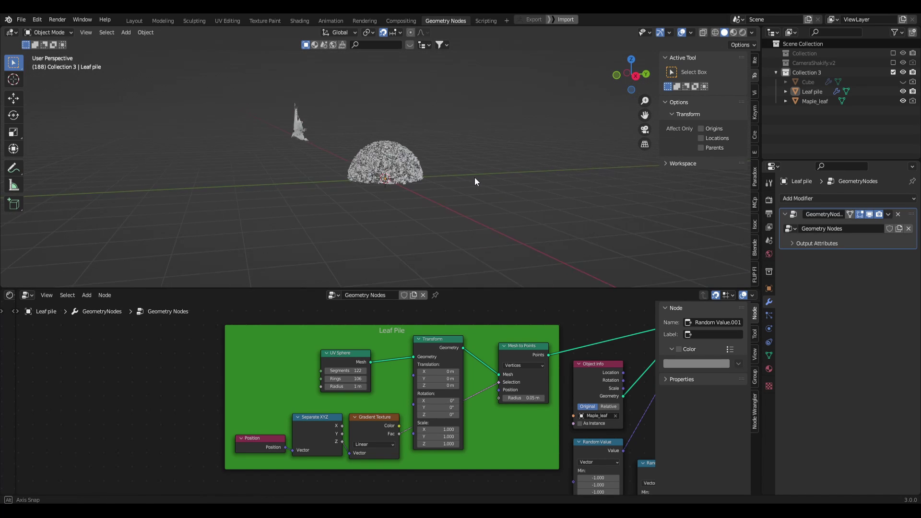
middle_drag(491, 413, 441, 411)
scroll(388, 385, down, 3)
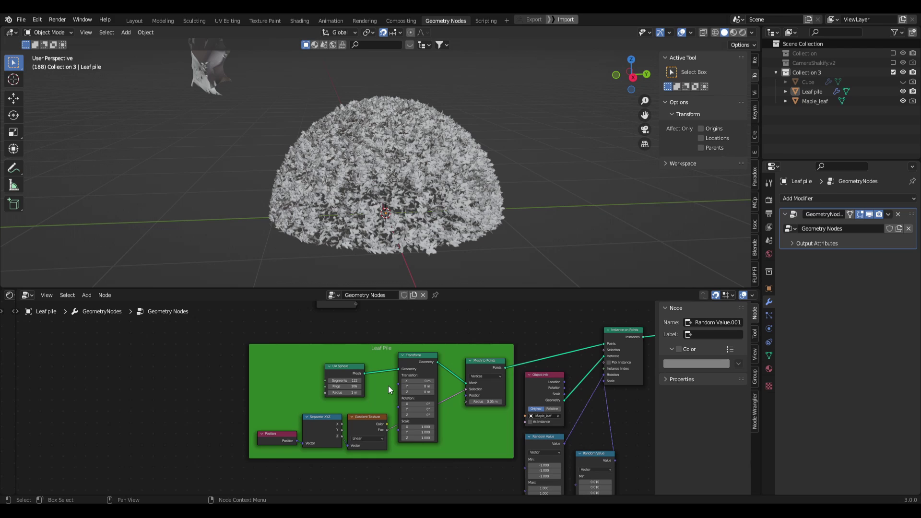
Place the Group Input node near the Leaf Pile frame and expose the UV Sphere's Segments as a group input
middle_drag(388, 385, 419, 399)
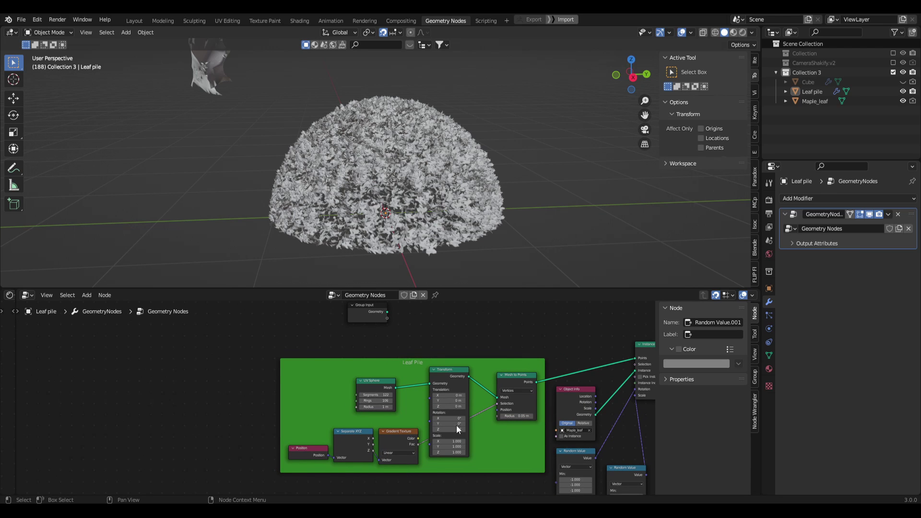
middle_drag(555, 438, 487, 407)
middle_drag(428, 401, 491, 434)
middle_drag(359, 324, 417, 350)
drag(417, 350, 326, 361)
mouse_move(414, 351)
middle_down()
mouse_move(469, 343)
mouse_move(410, 356)
middle_up()
scroll(438, 368, up, 3)
drag(380, 359, 455, 444)
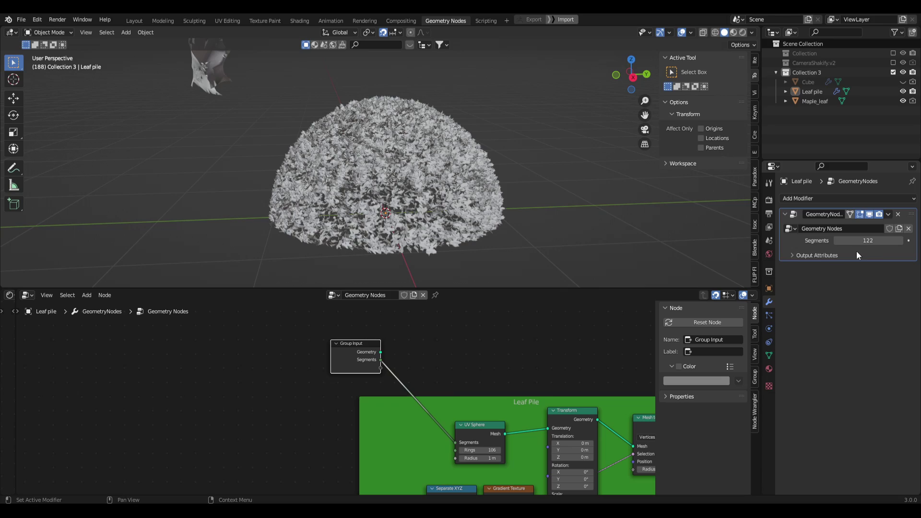
Connect the Group Input's Segments output to the UV Sphere's Rings and Radius inputs as well, moving the Group Input node further away
mouse_move(869, 240)
mouse_down()
mouse_move(898, 241)
mouse_move(803, 241)
mouse_move(868, 240)
mouse_up()
middle_drag(437, 372, 425, 356)
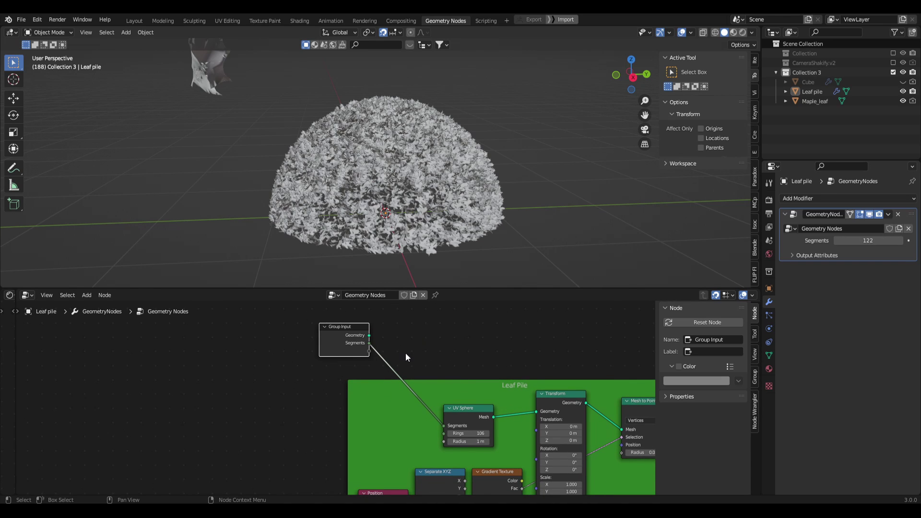
scroll(406, 358, down, 2)
drag(352, 334, 427, 425)
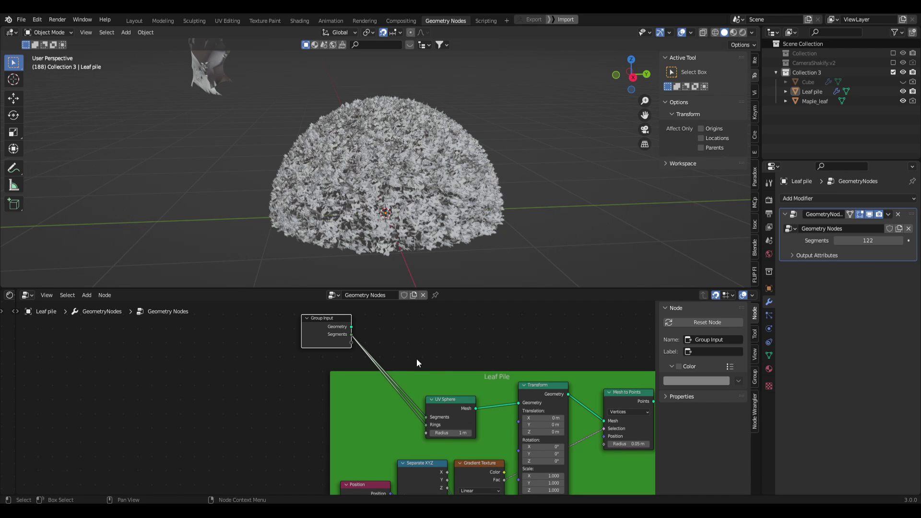
drag(329, 327, 287, 340)
drag(309, 357, 403, 427)
drag(310, 355, 427, 433)
scroll(371, 432, up, 1)
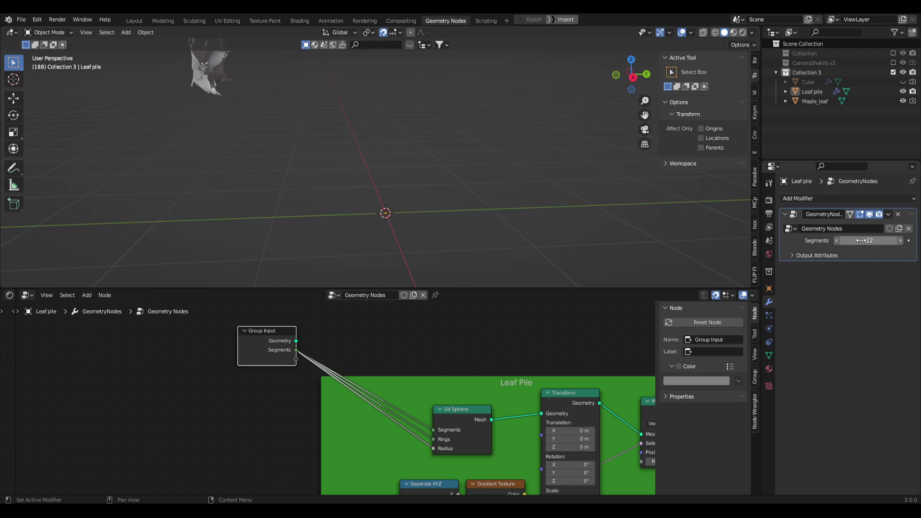
Try lowering the modifier's Segments value to 3
drag(866, 241, 865, 242)
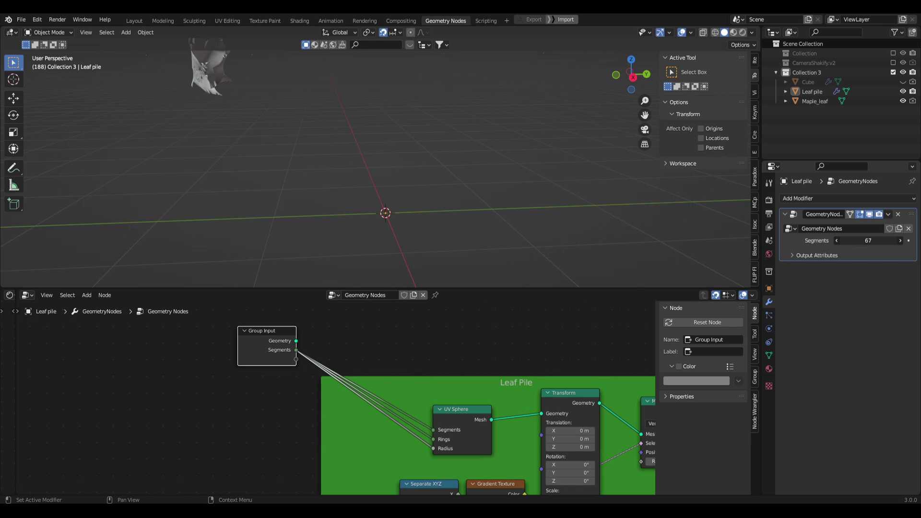
drag(866, 241, 854, 241)
middle_drag(292, 407, 309, 380)
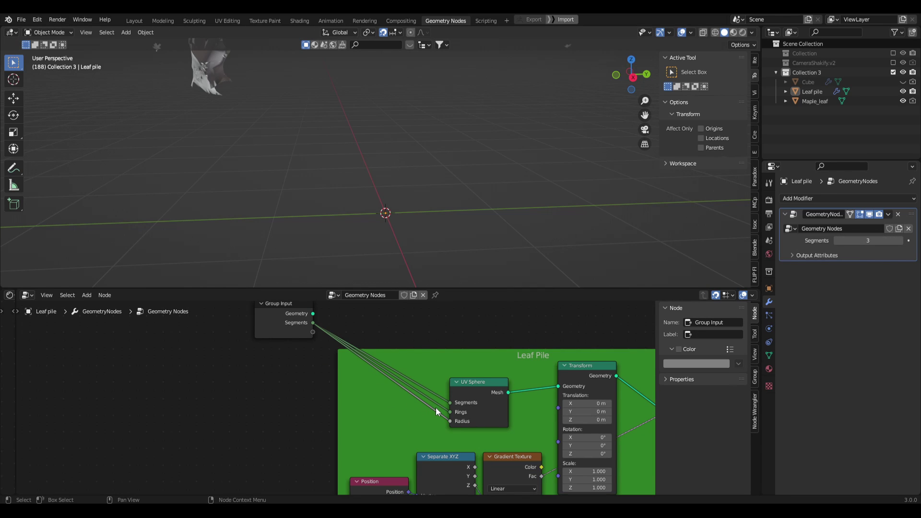
Add a Math node set to Add and insert it on the link between Group Input and the UV Sphere's Radius
key(shift+a)
click(291, 306)
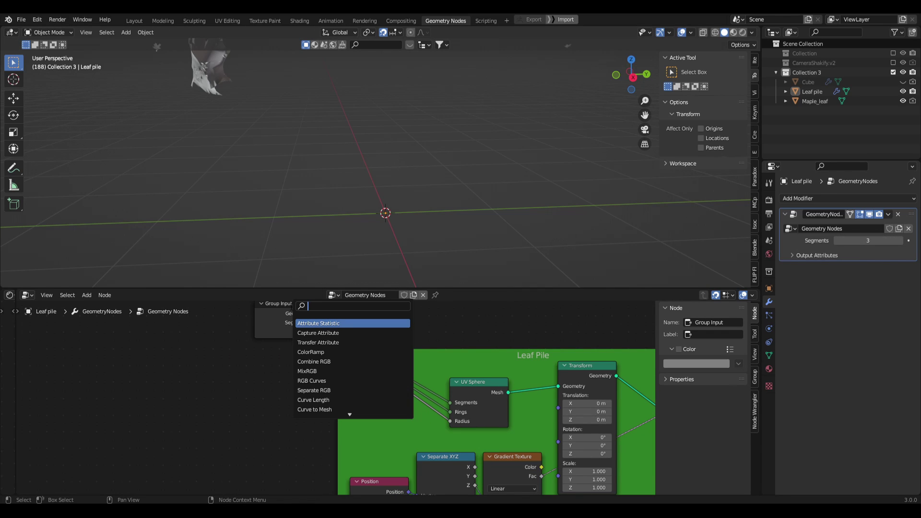
text(add)
key(Return)
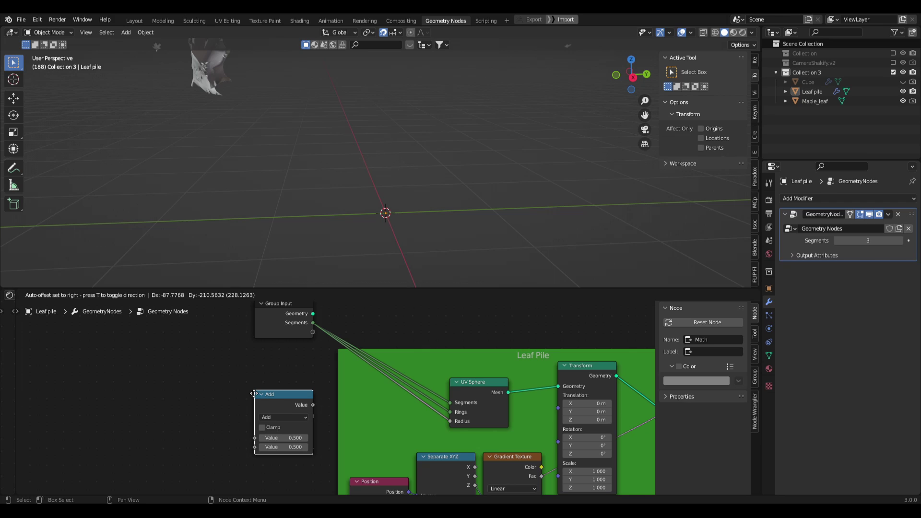
click(254, 394)
drag(272, 404, 336, 401)
middle_drag(340, 399, 393, 387)
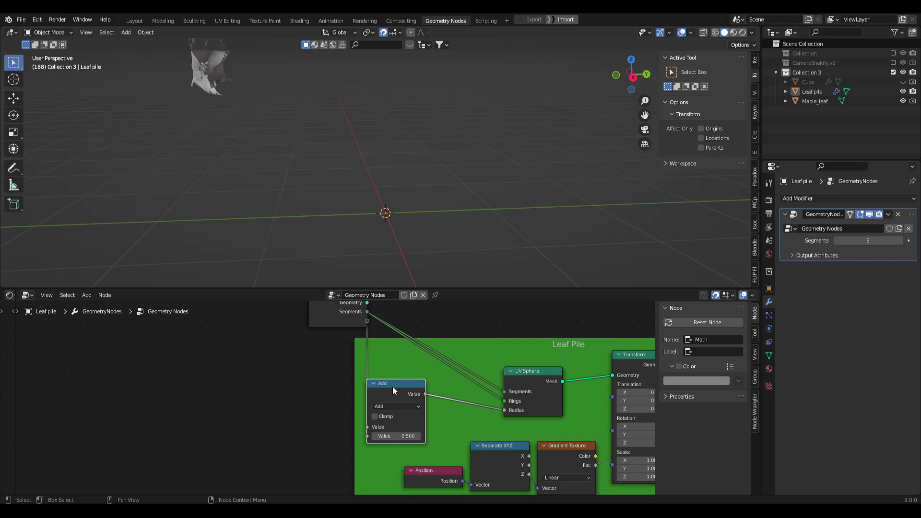
drag(384, 377, 401, 377)
Switch the Math node's operation to Divide and set its second value to 100
click(408, 405)
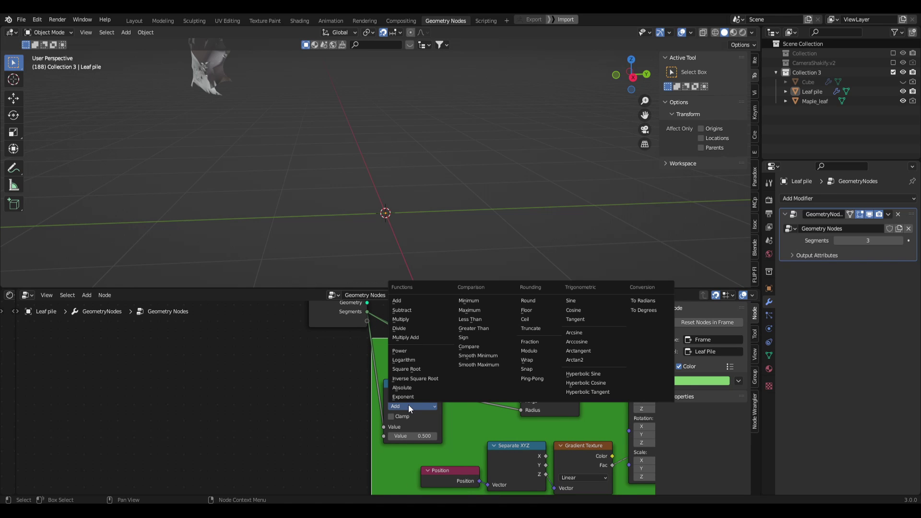
mouse_move(869, 240)
mouse_down()
mouse_move(888, 240)
mouse_move(871, 241)
mouse_up()
click(412, 405)
click(417, 328)
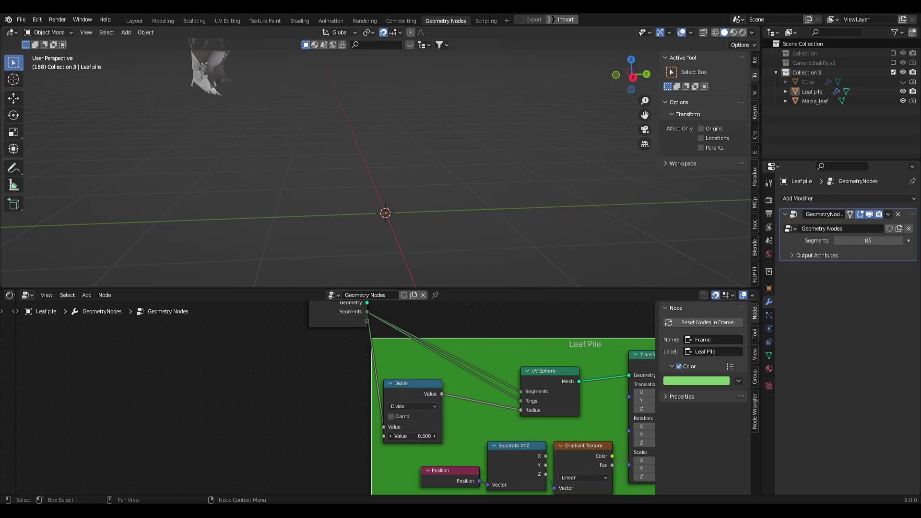
drag(413, 436, 434, 436)
click(413, 436)
text(100)
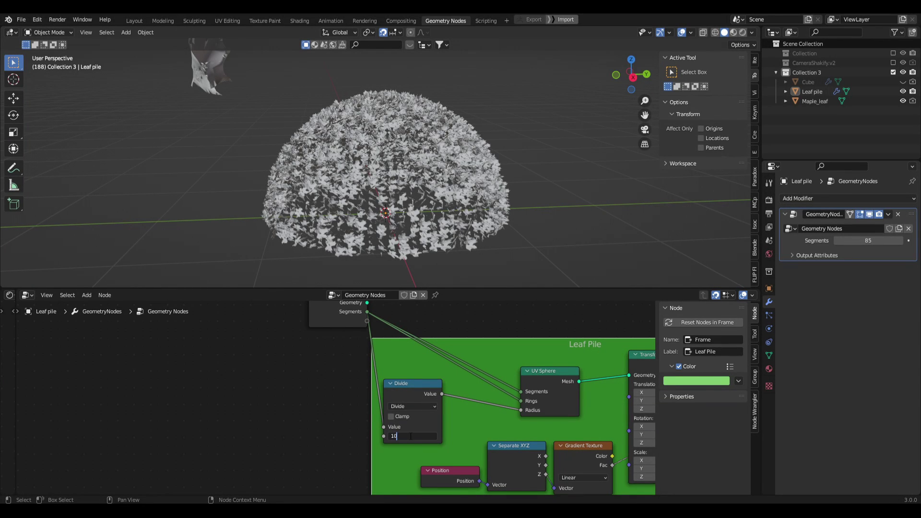
key(Return)
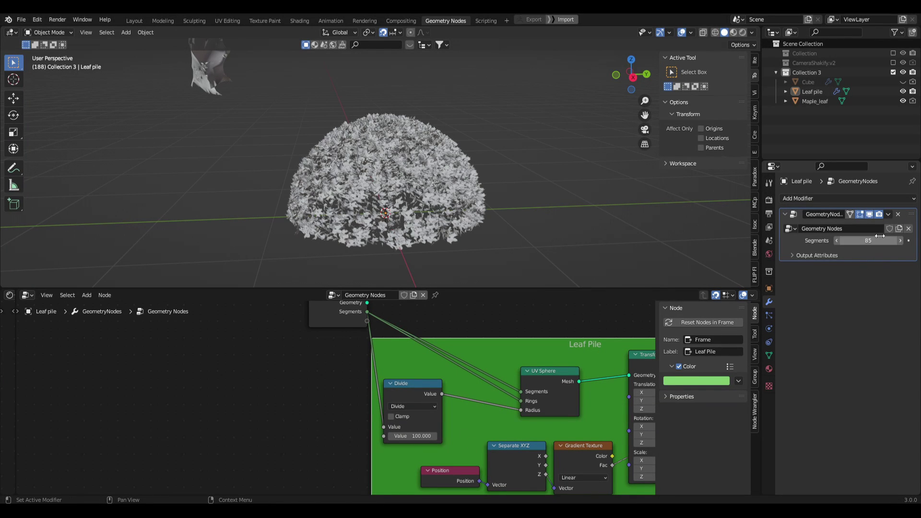
Set the modifier's Segments value to 60 and move the Divide node slightly up inside the frame
drag(874, 240, 854, 240)
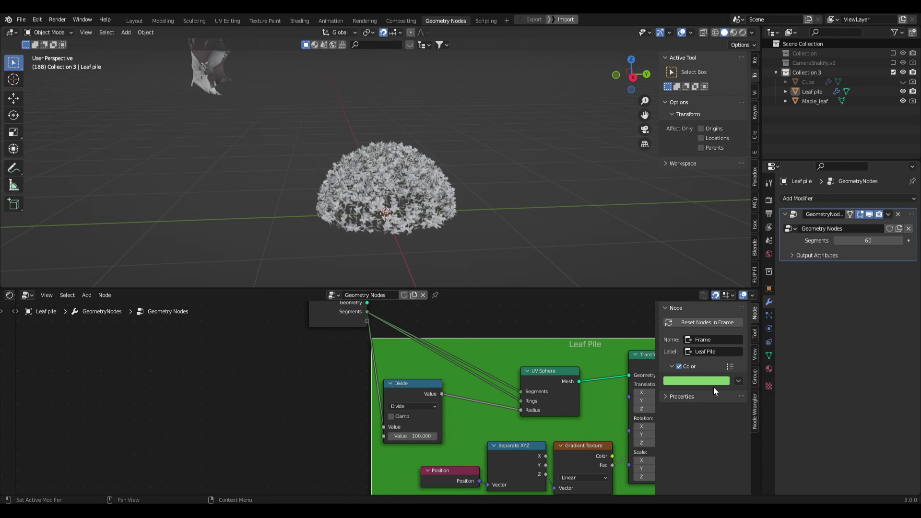
middle_drag(378, 317, 334, 342)
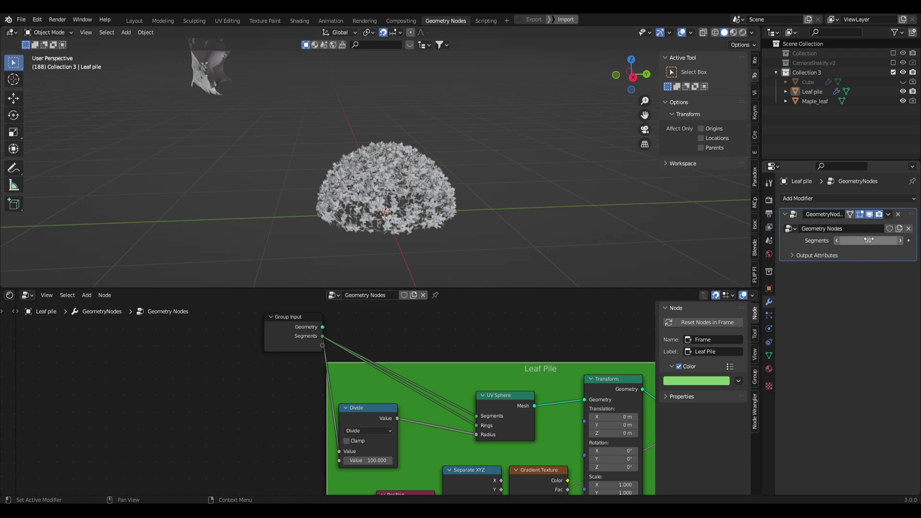
drag(363, 411, 363, 402)
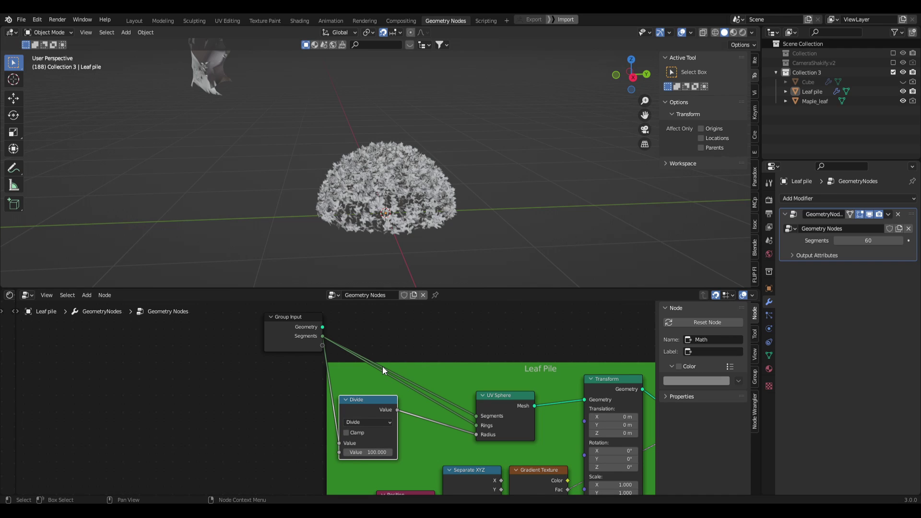
mouse_move(470, 353)
middle_down()
mouse_move(439, 341)
mouse_move(470, 347)
middle_up()
Rename the Segments group input to Leaf Size/Density
click(299, 320)
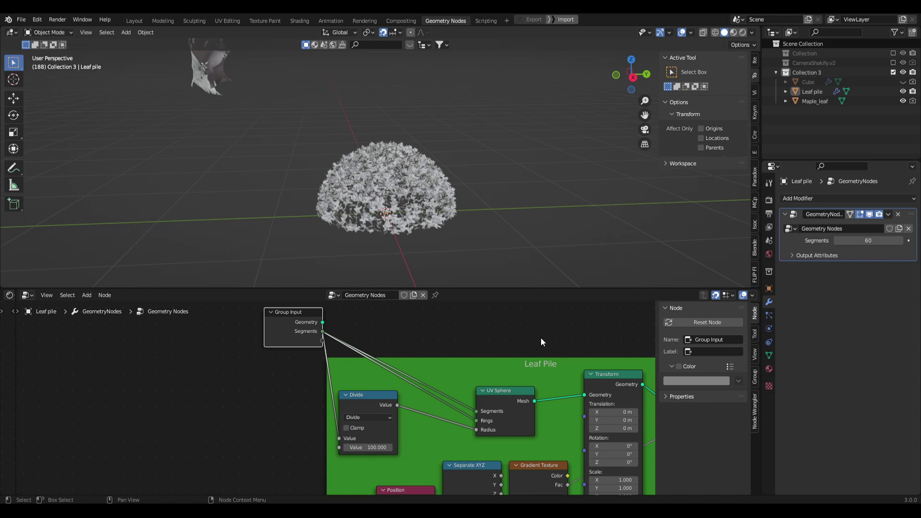
click(757, 373)
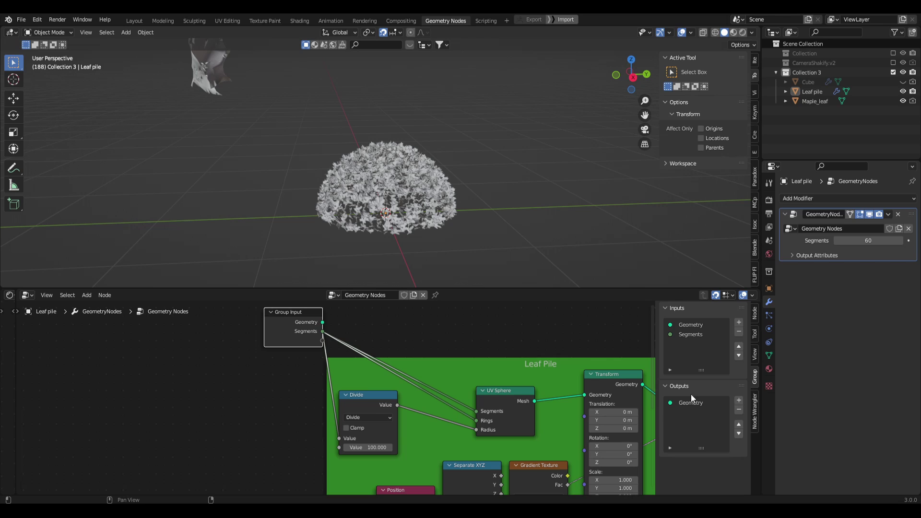
click(689, 336)
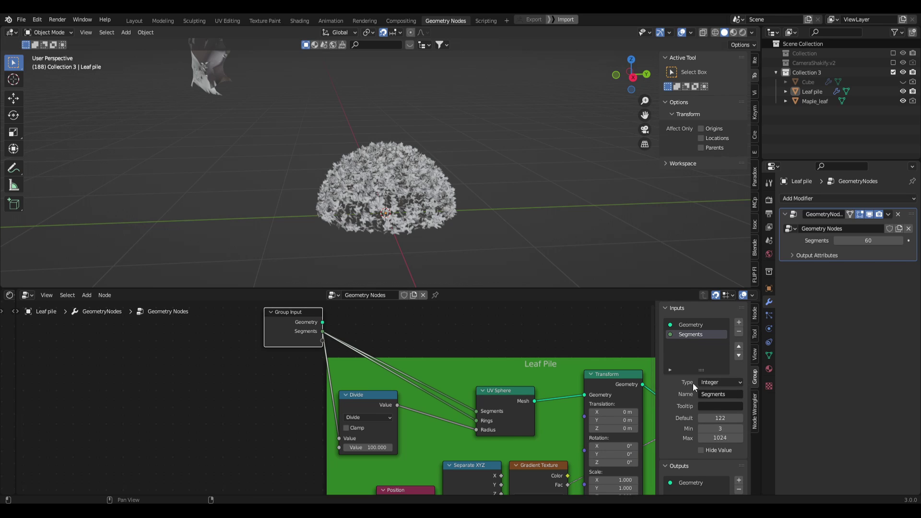
click(704, 392)
text(Leaf Size/Density)
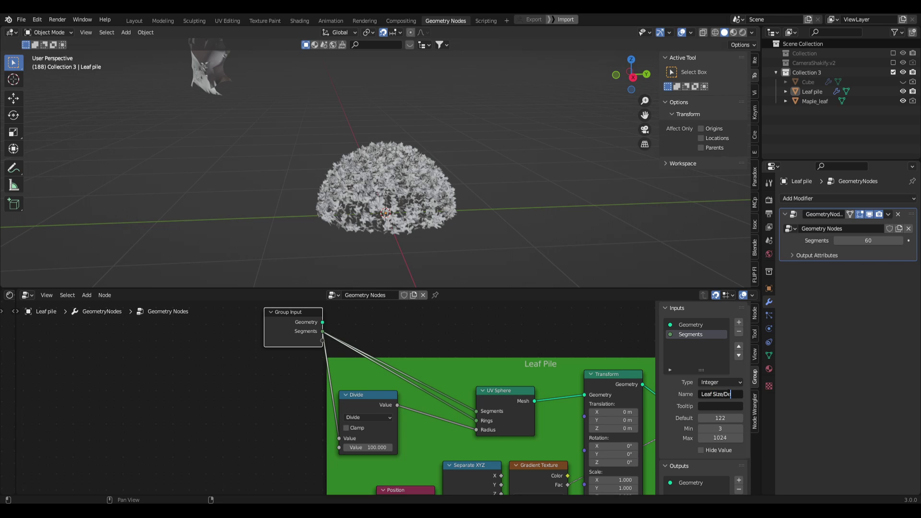
key(Return)
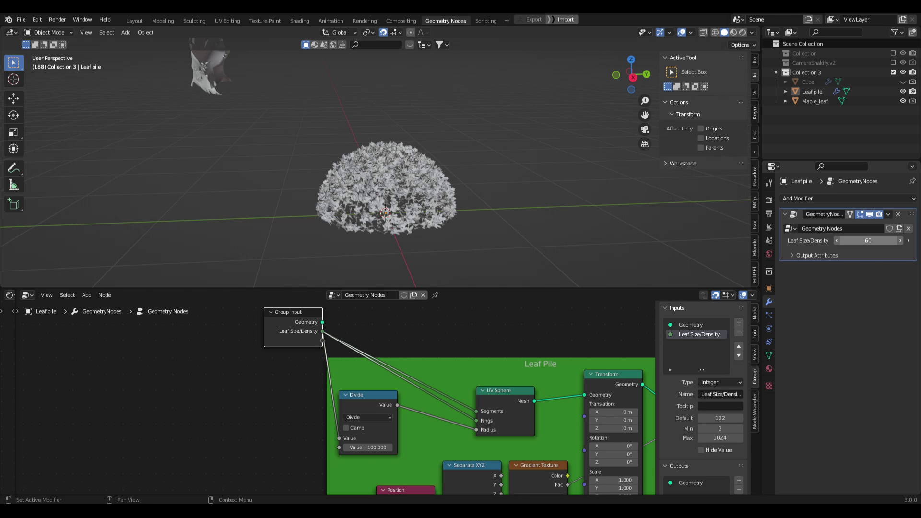
Expose the Transform node's Scale as a new group input and try out its Z value in the modifier
mouse_move(845, 240)
mouse_down()
mouse_move(816, 241)
mouse_move(844, 240)
mouse_up()
middle_drag(453, 337, 366, 331)
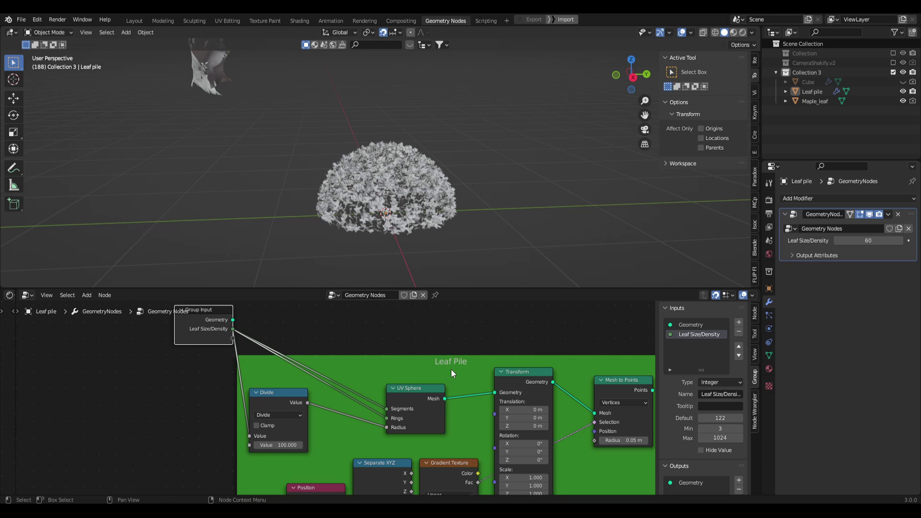
drag(482, 192, 483, 99)
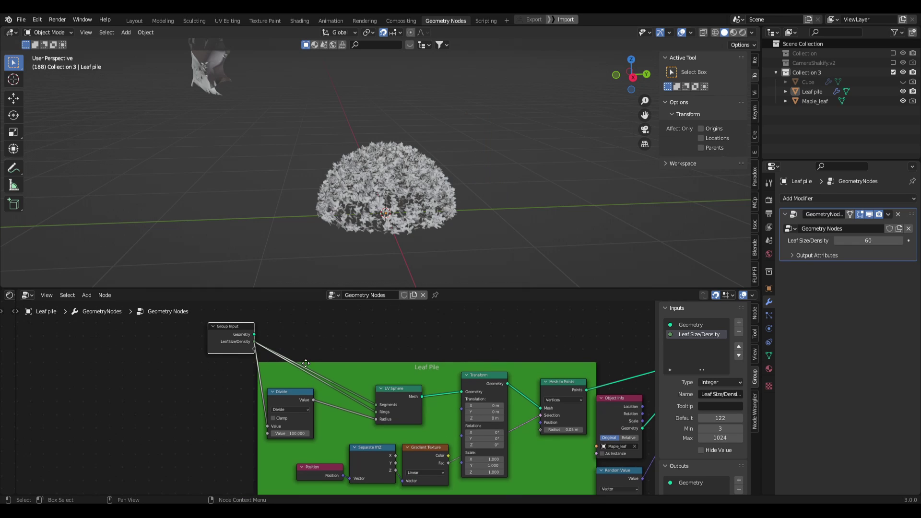
middle_drag(305, 366, 296, 350)
mouse_move(223, 332)
mouse_down()
mouse_move(185, 348)
mouse_move(322, 321)
mouse_move(463, 346)
mouse_move(467, 416)
mouse_move(459, 442)
mouse_up()
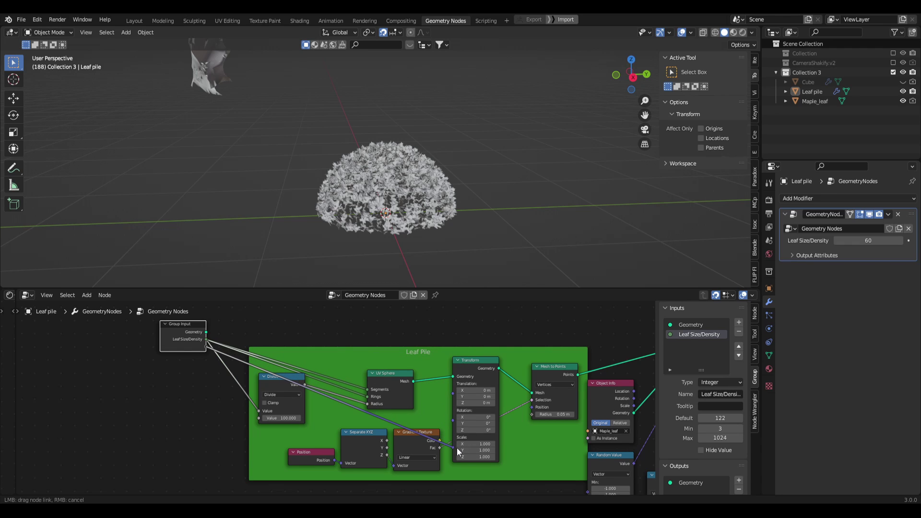
drag(474, 373, 483, 369)
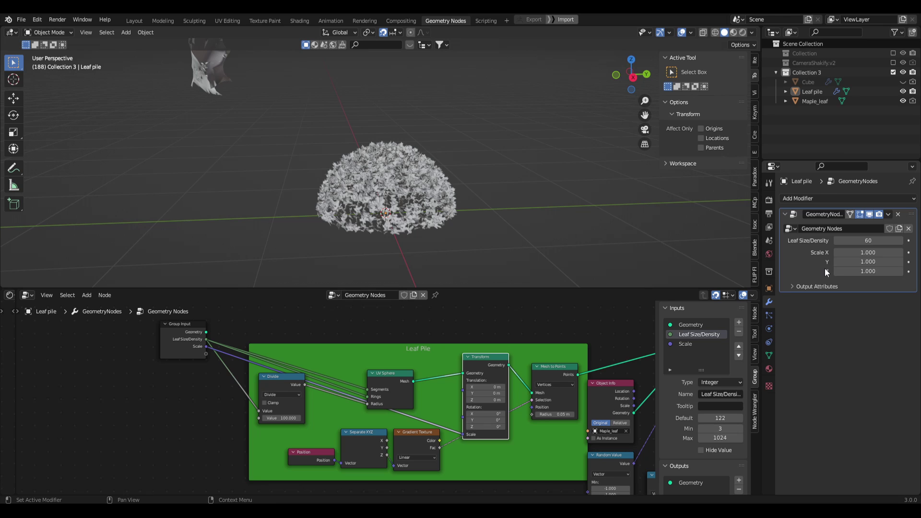
mouse_move(859, 271)
mouse_down()
mouse_move(878, 271)
mouse_move(830, 271)
mouse_move(890, 271)
mouse_move(866, 271)
mouse_up()
Rename the Scale group input to Height
click(177, 352)
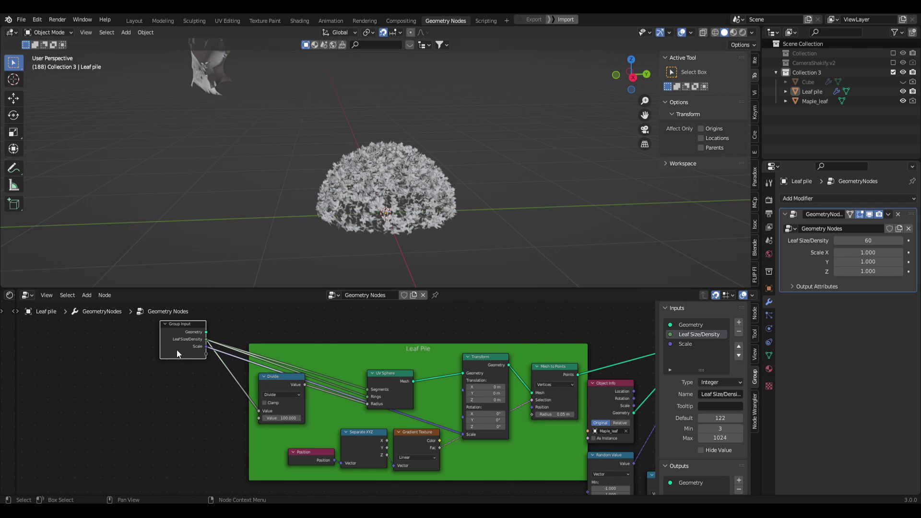
click(687, 347)
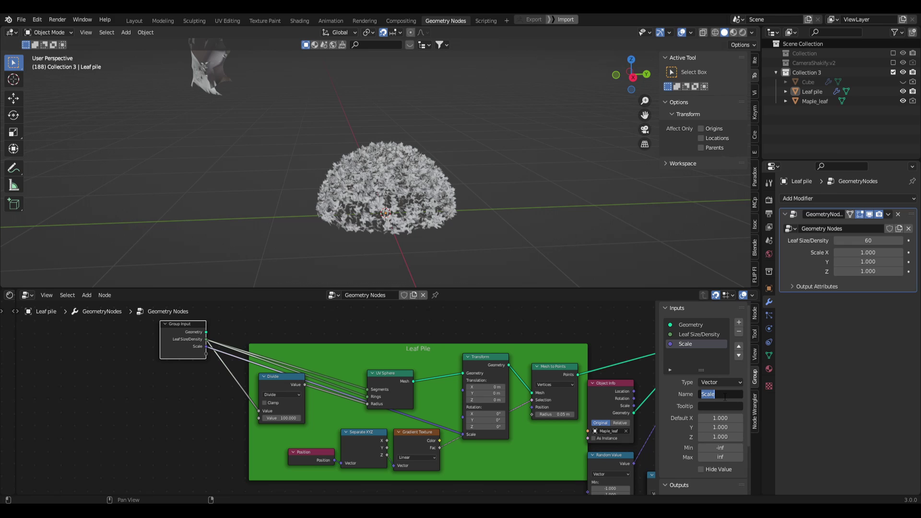
click(685, 349)
text(Height)
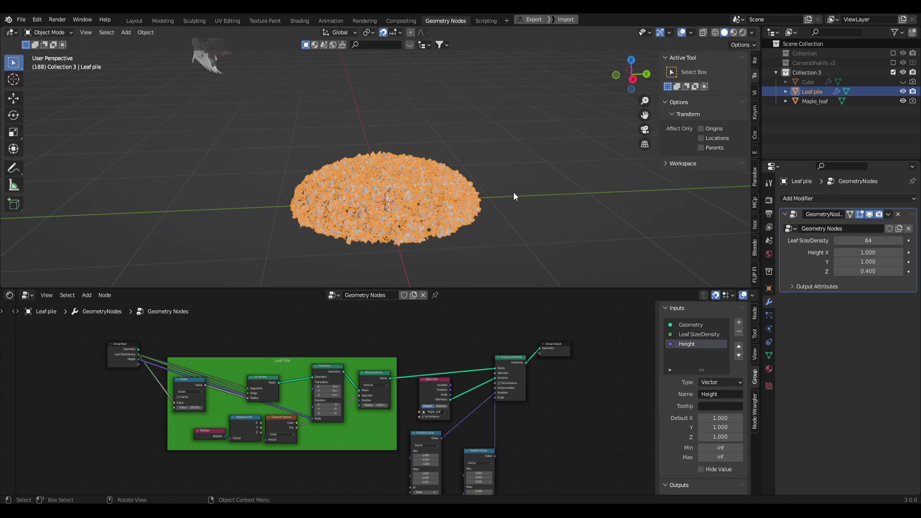
Set the modifier's Height Z to about 0.646 and Leaf Size/Density to 81, and deselect the leaf pile
middle_drag(514, 193, 536, 214)
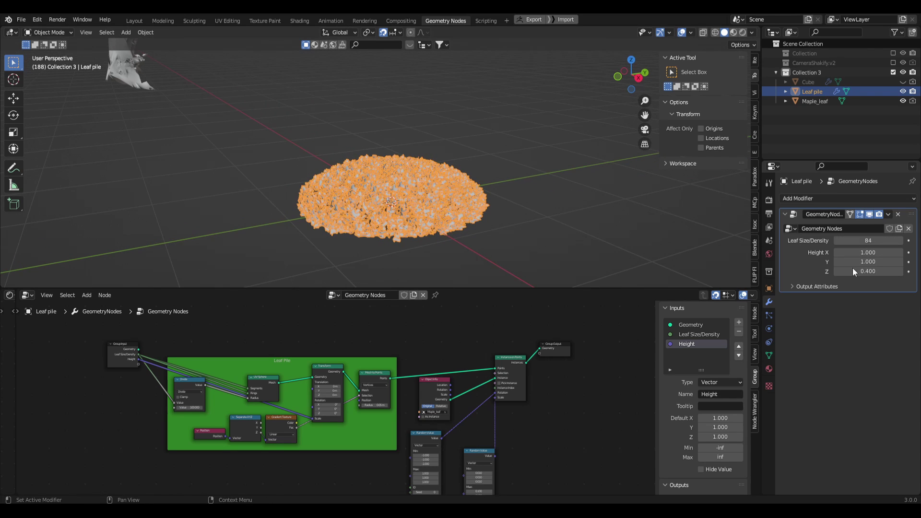
drag(853, 271, 878, 240)
click(604, 224)
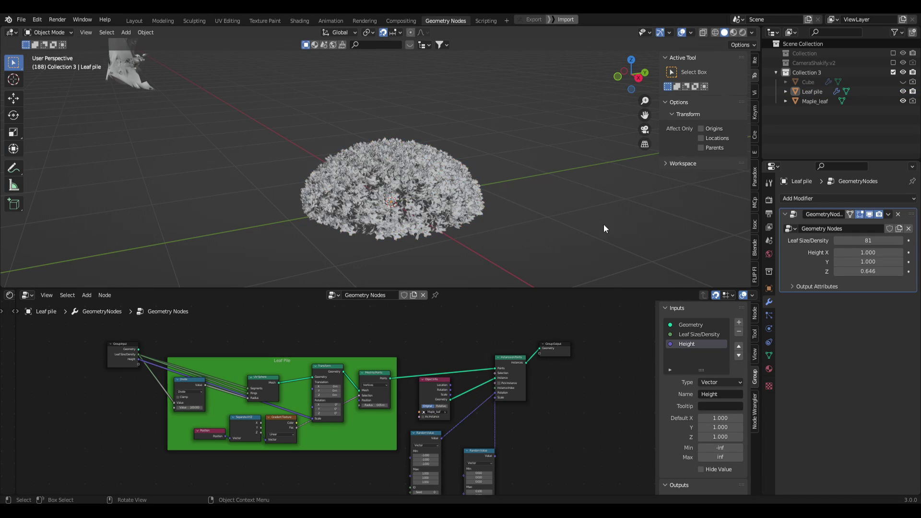